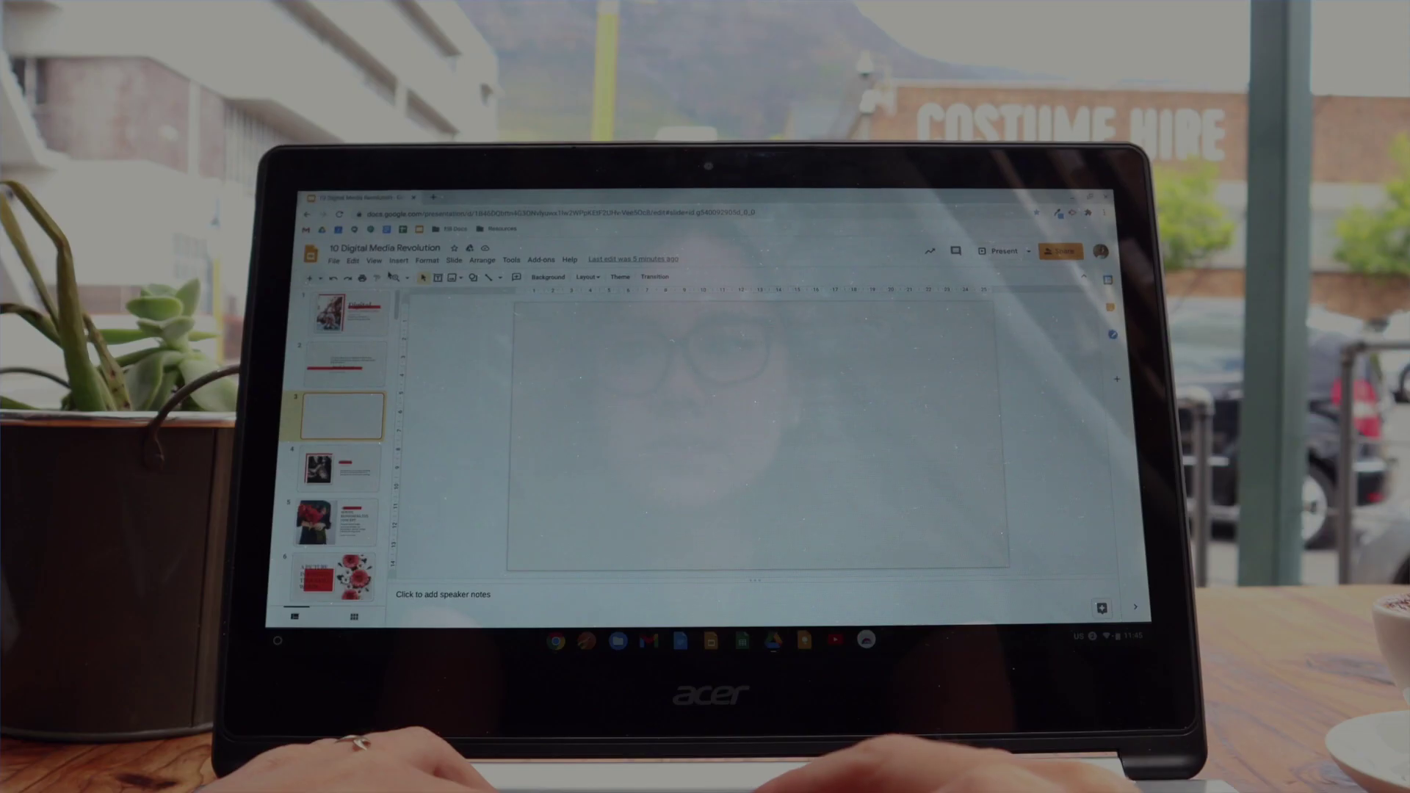
# - Add a red five-step cycle diagram from the Process diagrams to the blank slide
pyautogui.click(398, 260)
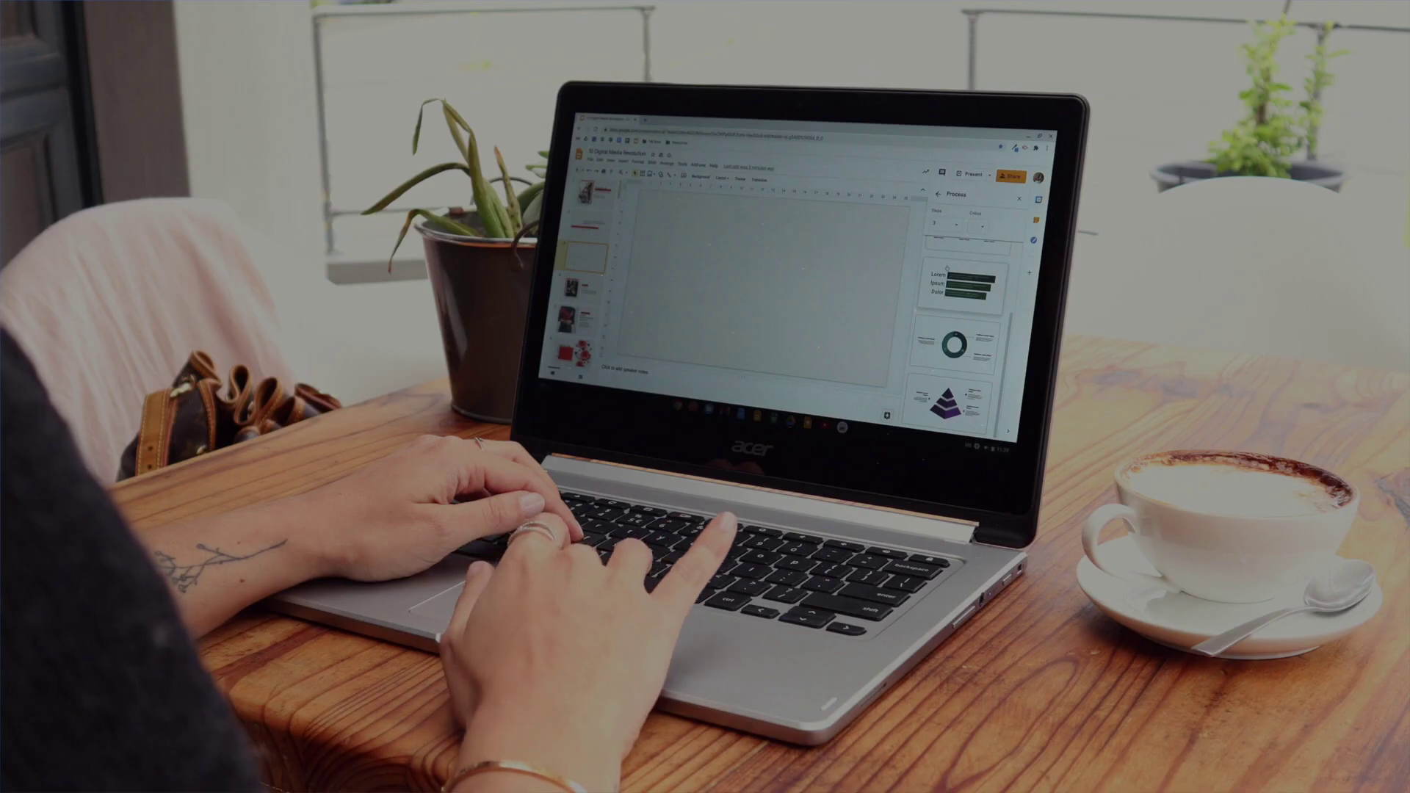
pyautogui.click(950, 227)
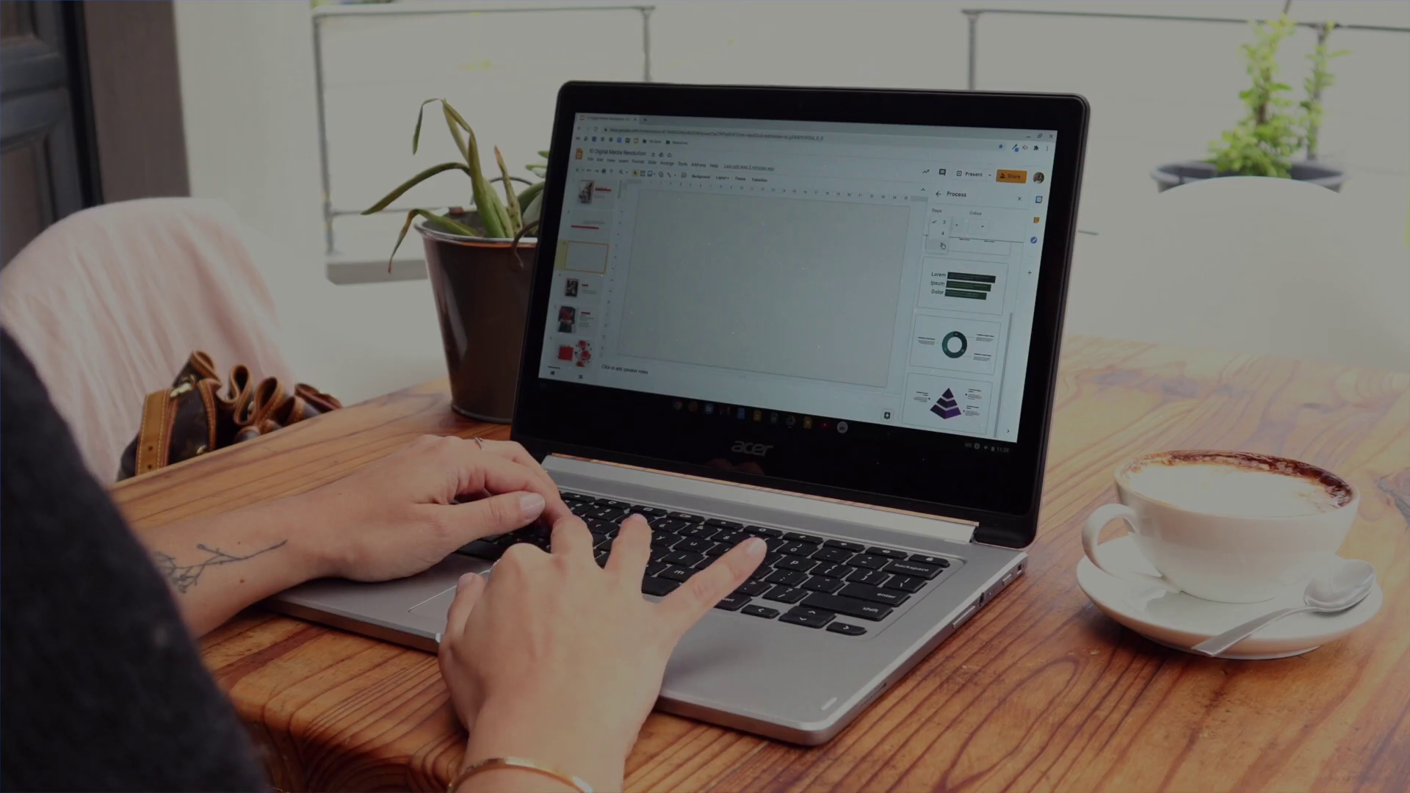
pyautogui.click(942, 246)
pyautogui.click(979, 225)
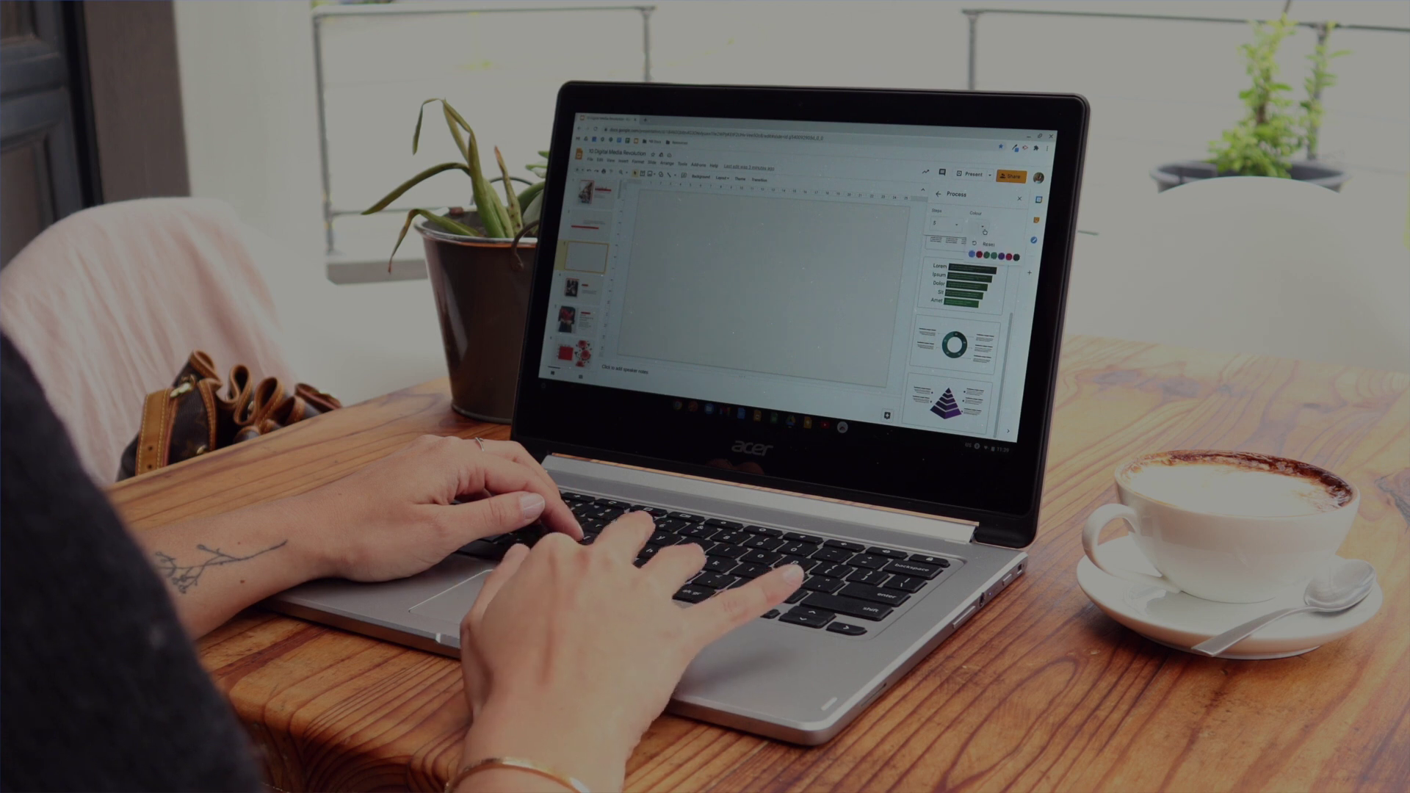
pyautogui.click(978, 254)
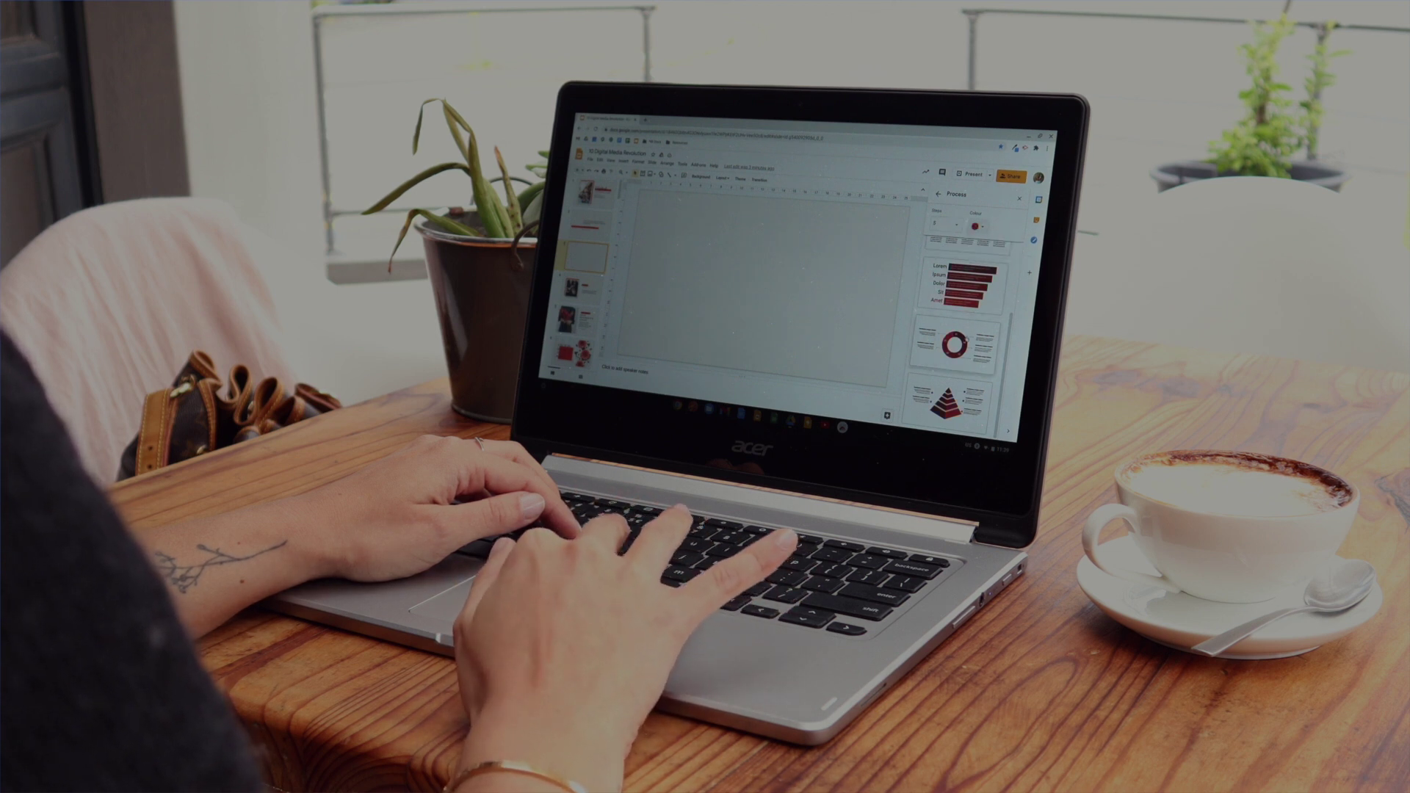
pyautogui.click(954, 344)
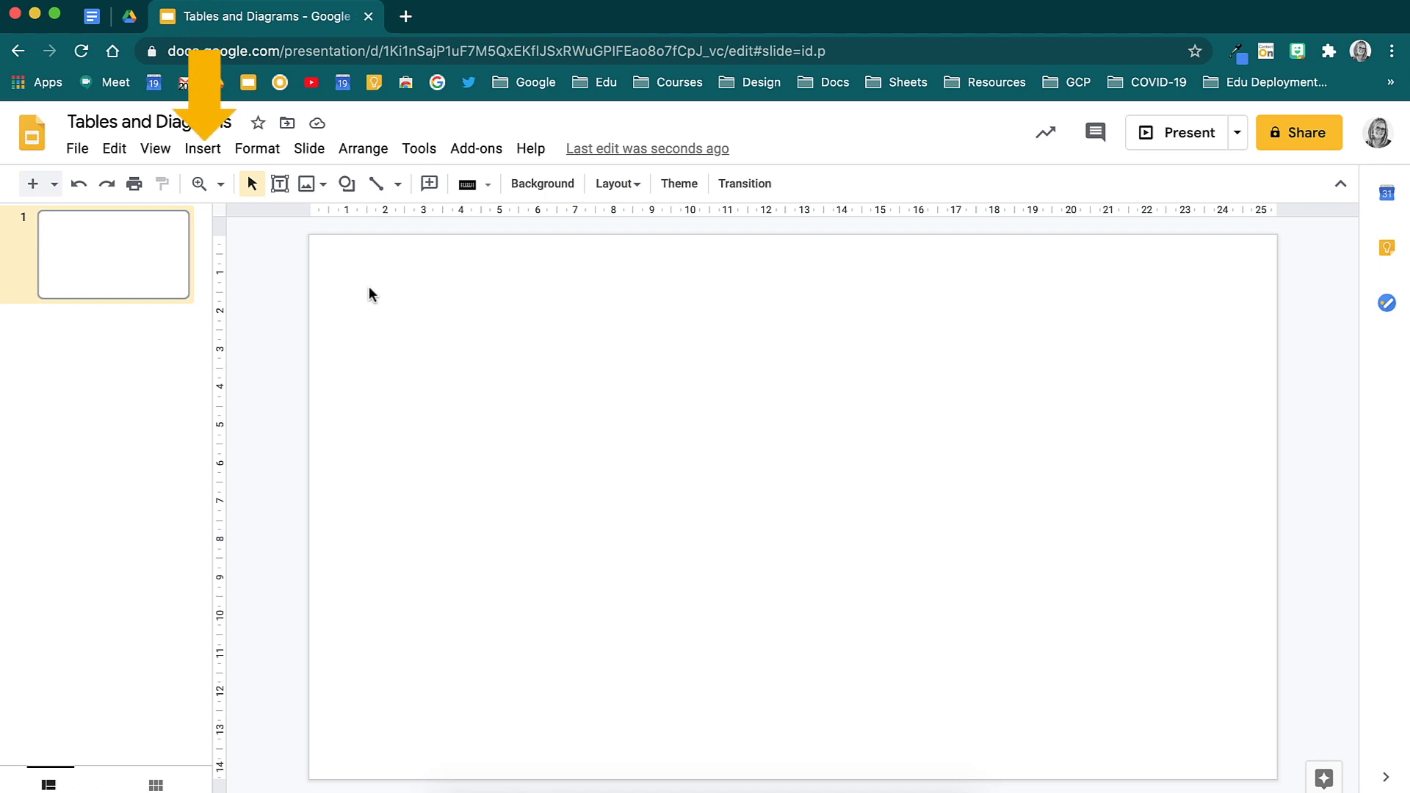
# - Insert a 4 x 3 table on the slide
pyautogui.click(213, 151)
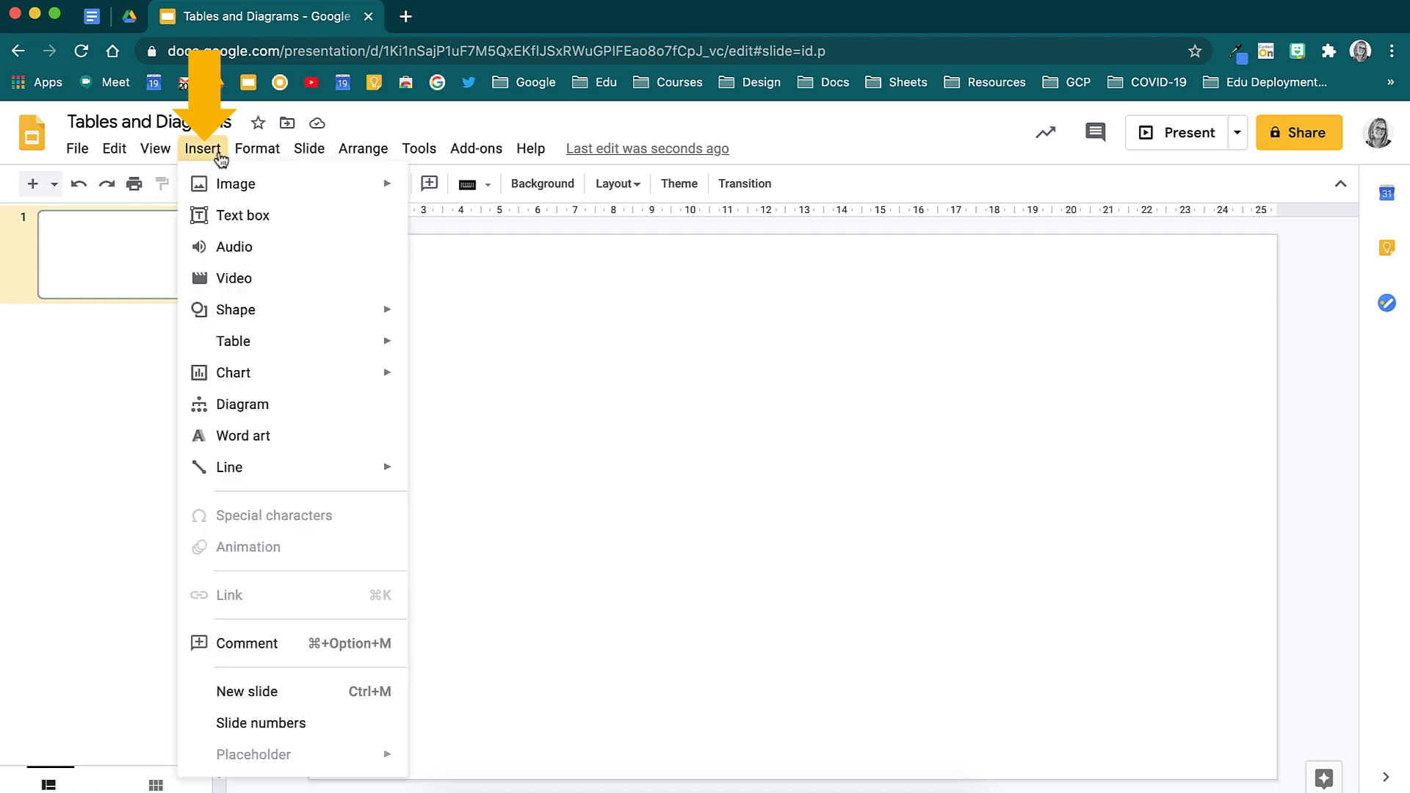
pyautogui.moveTo(400, 346)
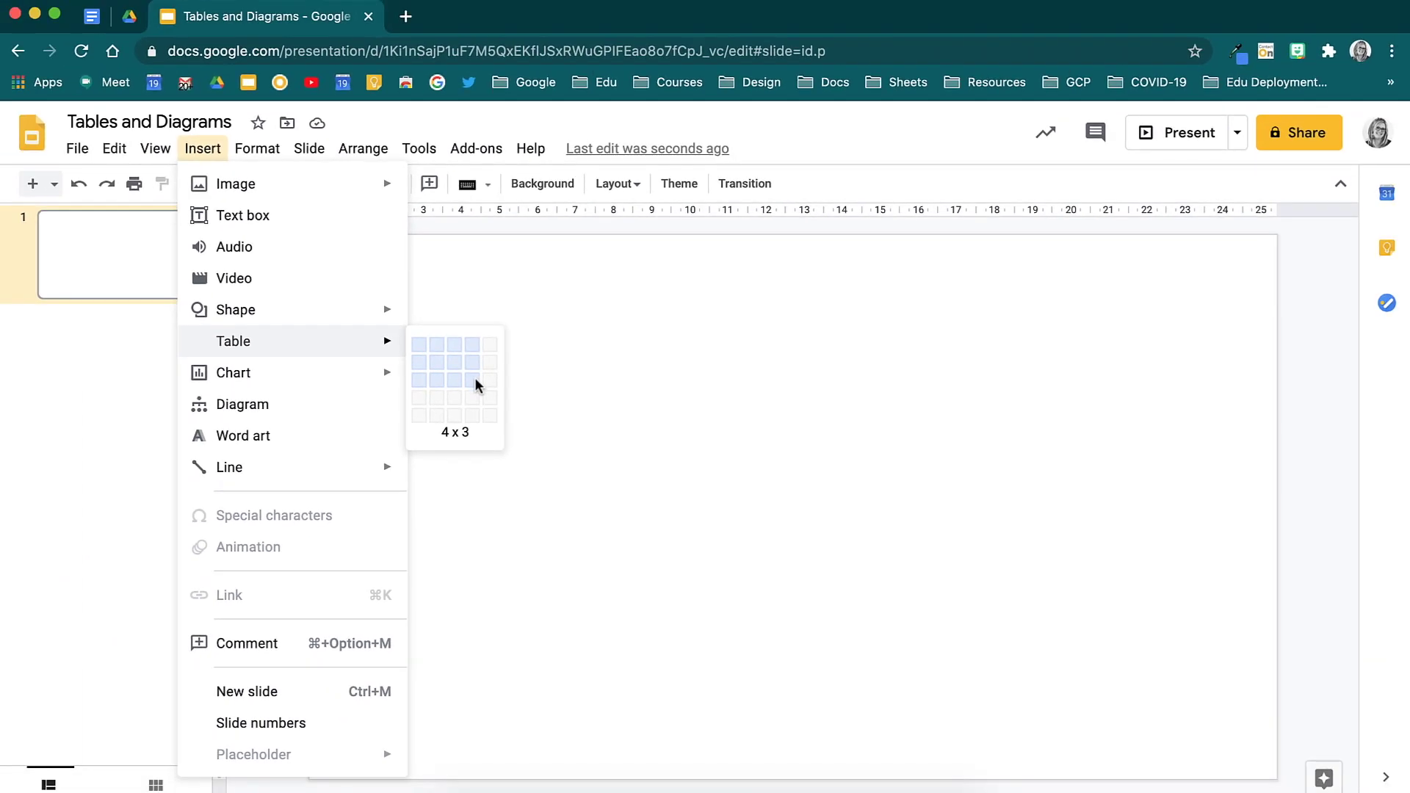
pyautogui.click(474, 383)
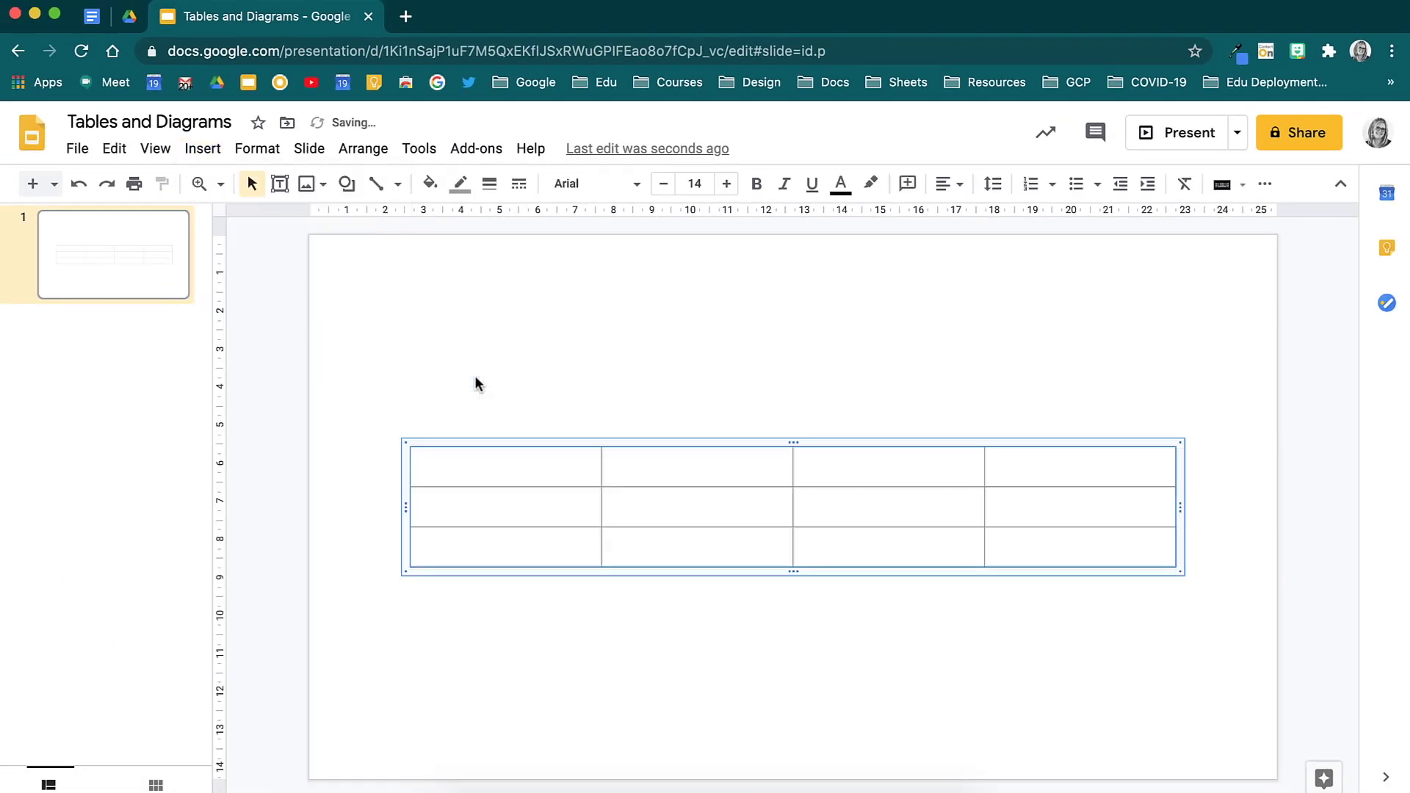
# - Move the table up near the slide's top and drag its first row taller
pyautogui.click(407, 450)
pyautogui.moveTo(404, 464); pyautogui.dragTo(365, 313)
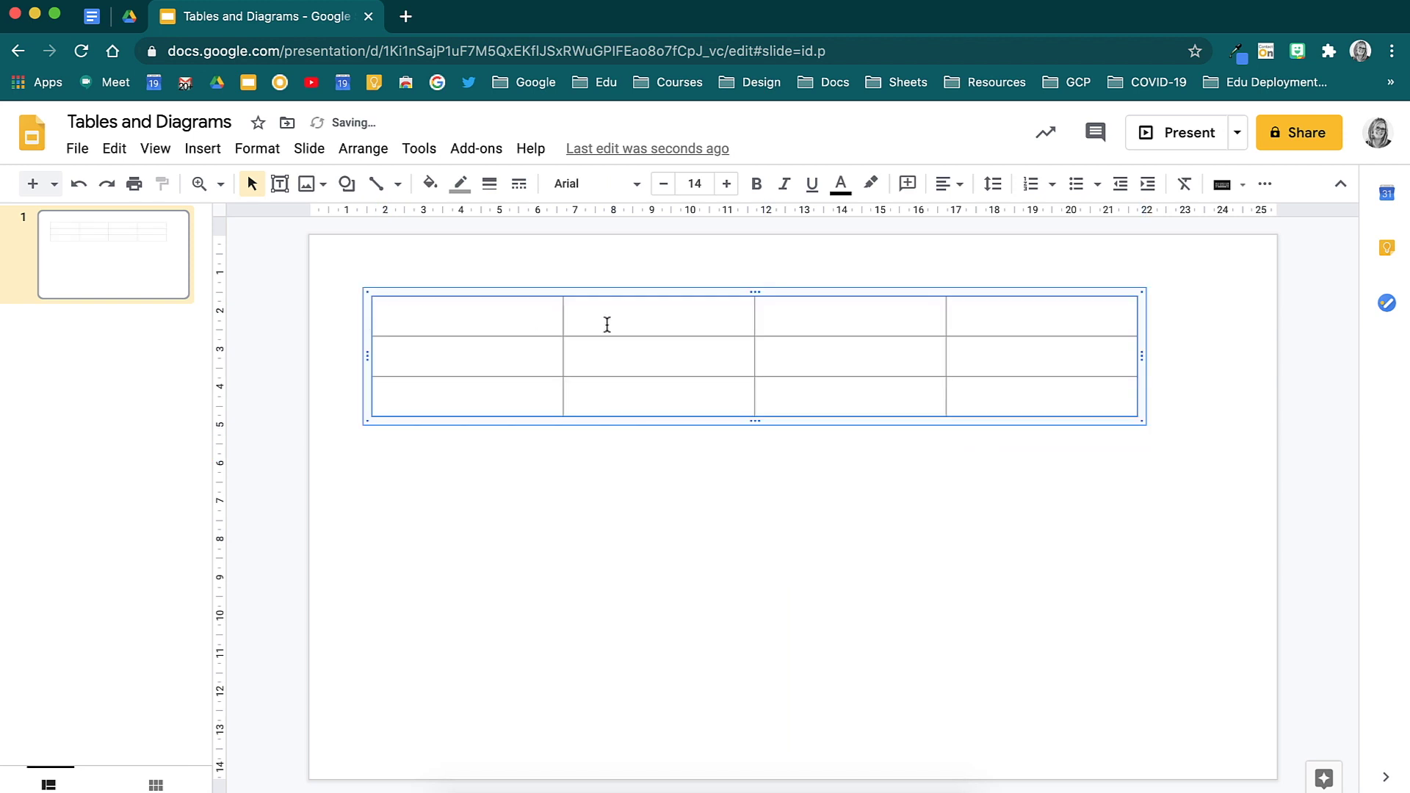
pyautogui.moveTo(839, 335); pyautogui.dragTo(822, 508)
# - Distribute the table's three rows and four columns so every cell is equal
pyautogui.click(945, 521)
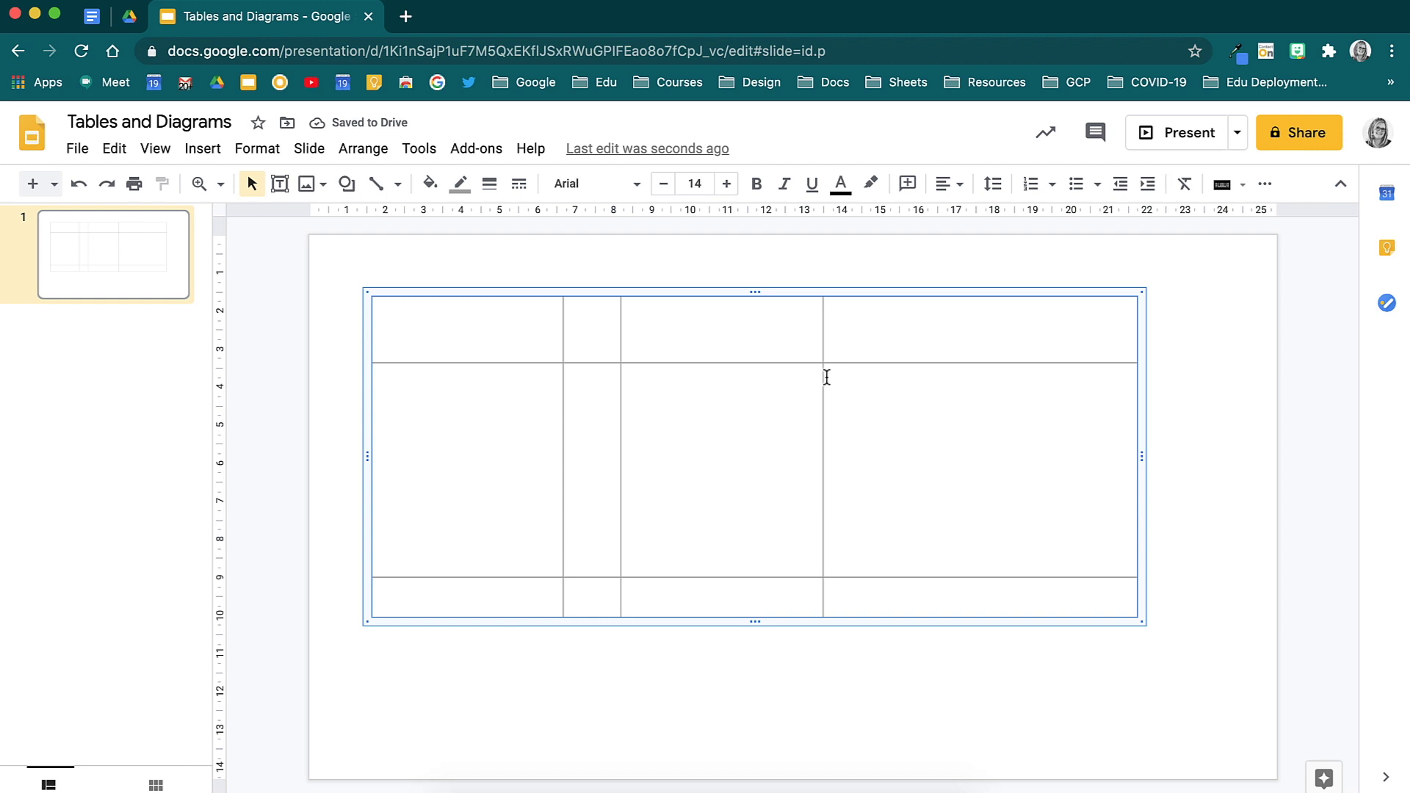
pyautogui.rightClick(710, 343)
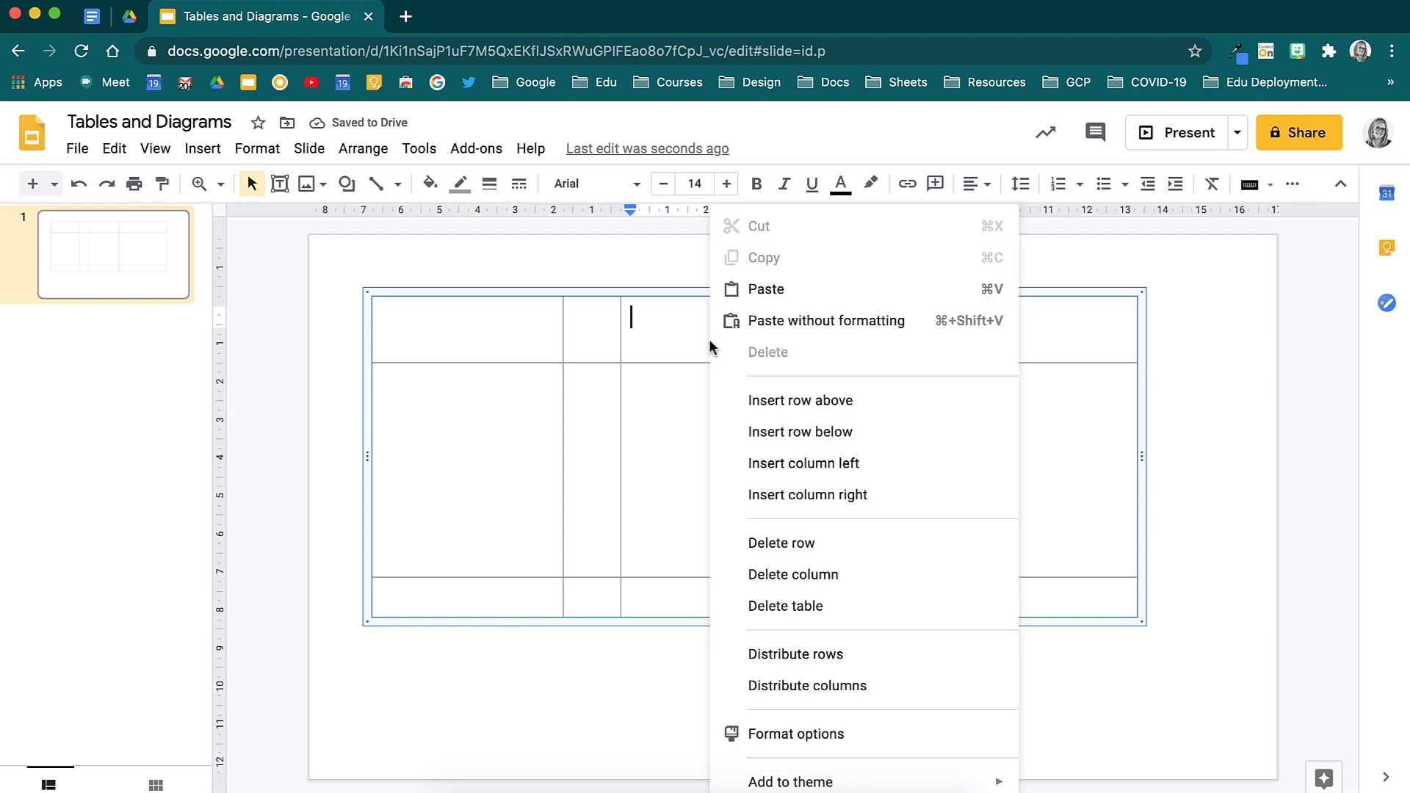
pyautogui.click(866, 649)
pyautogui.rightClick(764, 459)
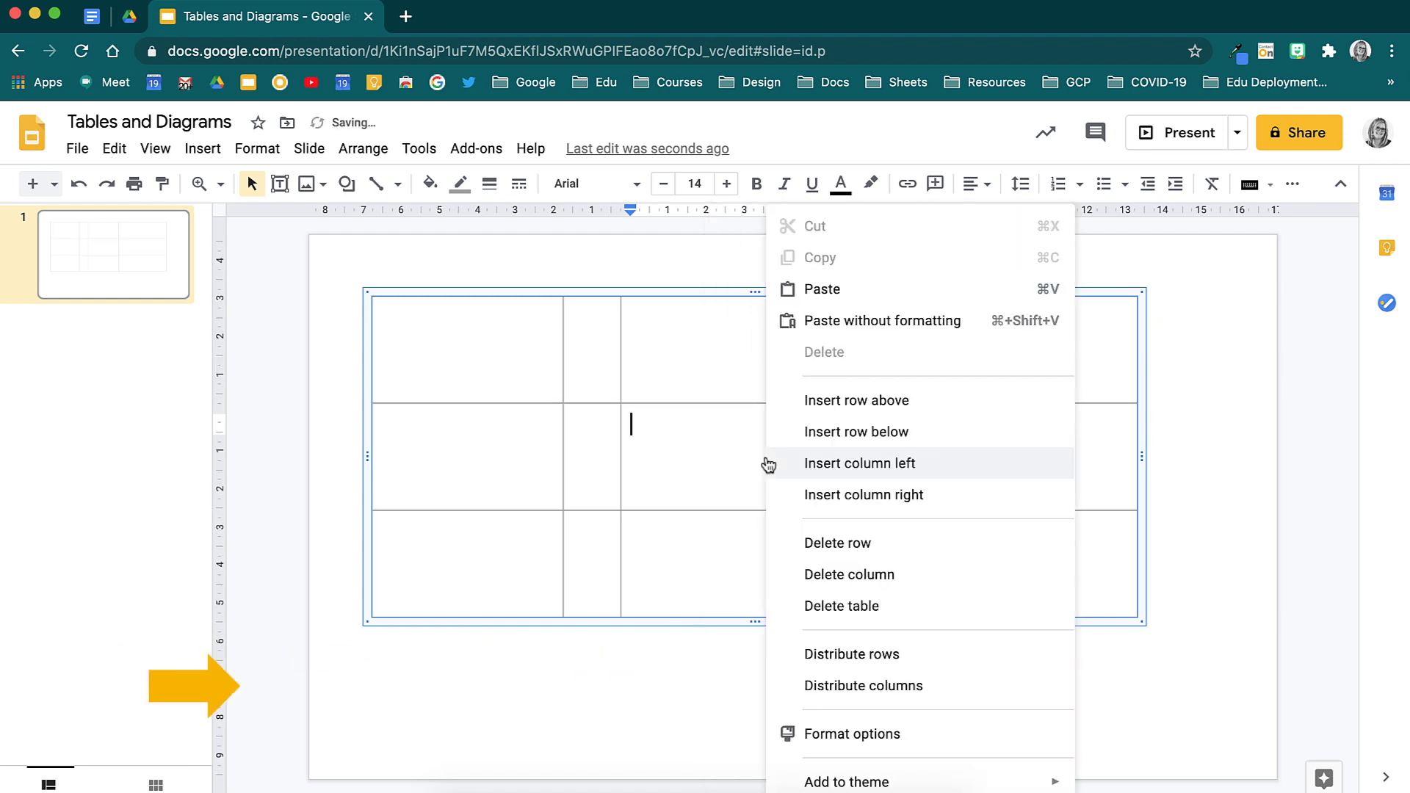
pyautogui.click(904, 685)
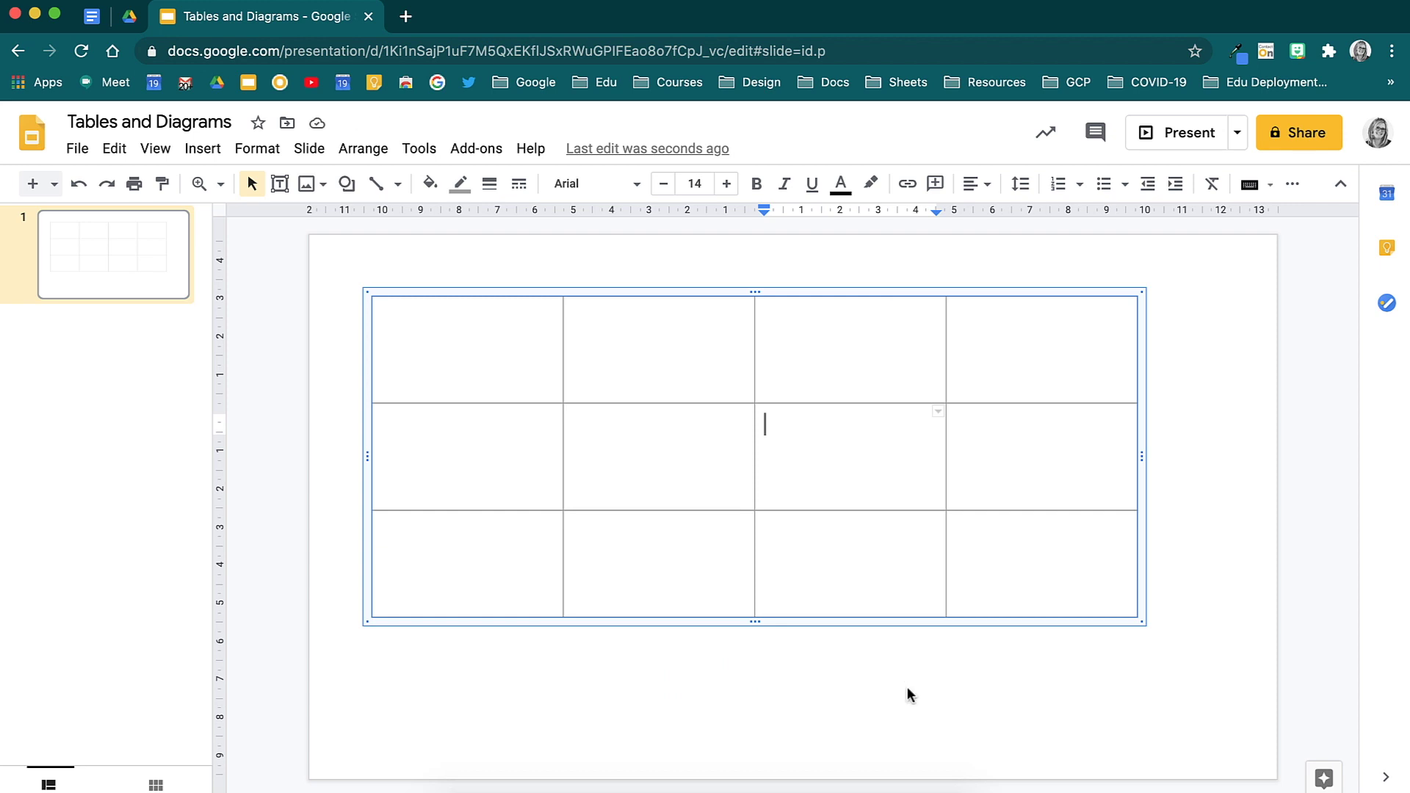
# - Merge the two top-left cells of the table into one cell
pyautogui.click(512, 337)
pyautogui.moveTo(563, 339); pyautogui.dragTo(610, 339)
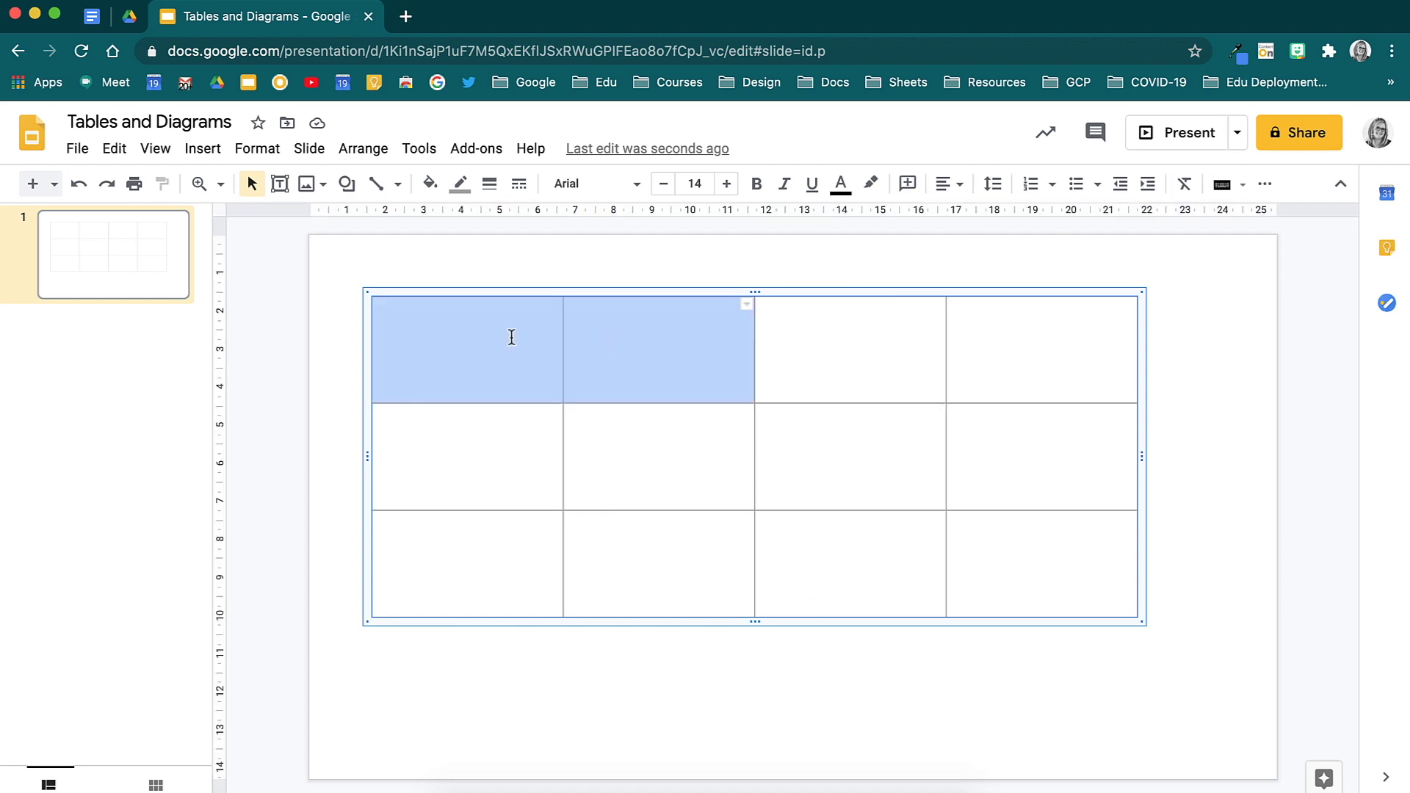
pyautogui.rightClick(616, 344)
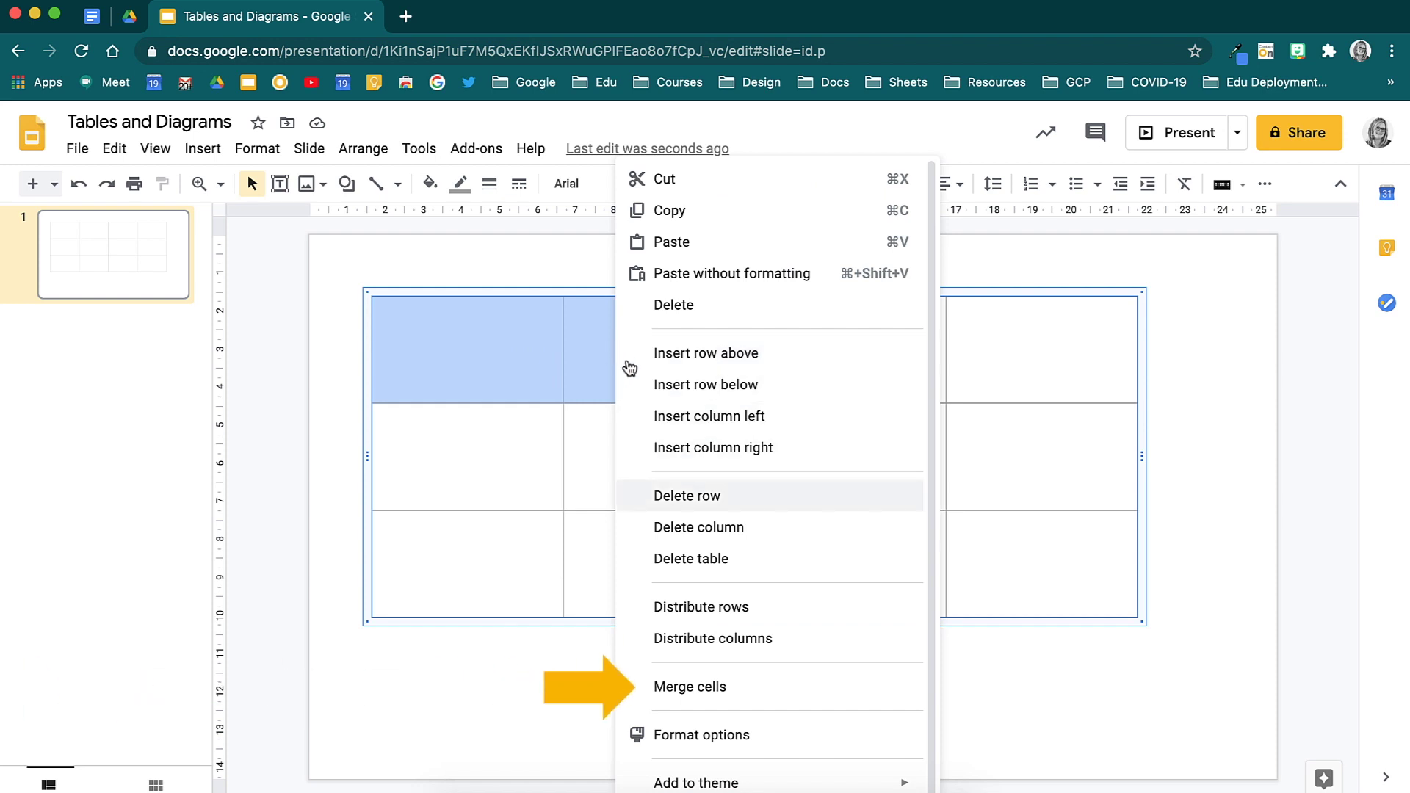
pyautogui.click(830, 696)
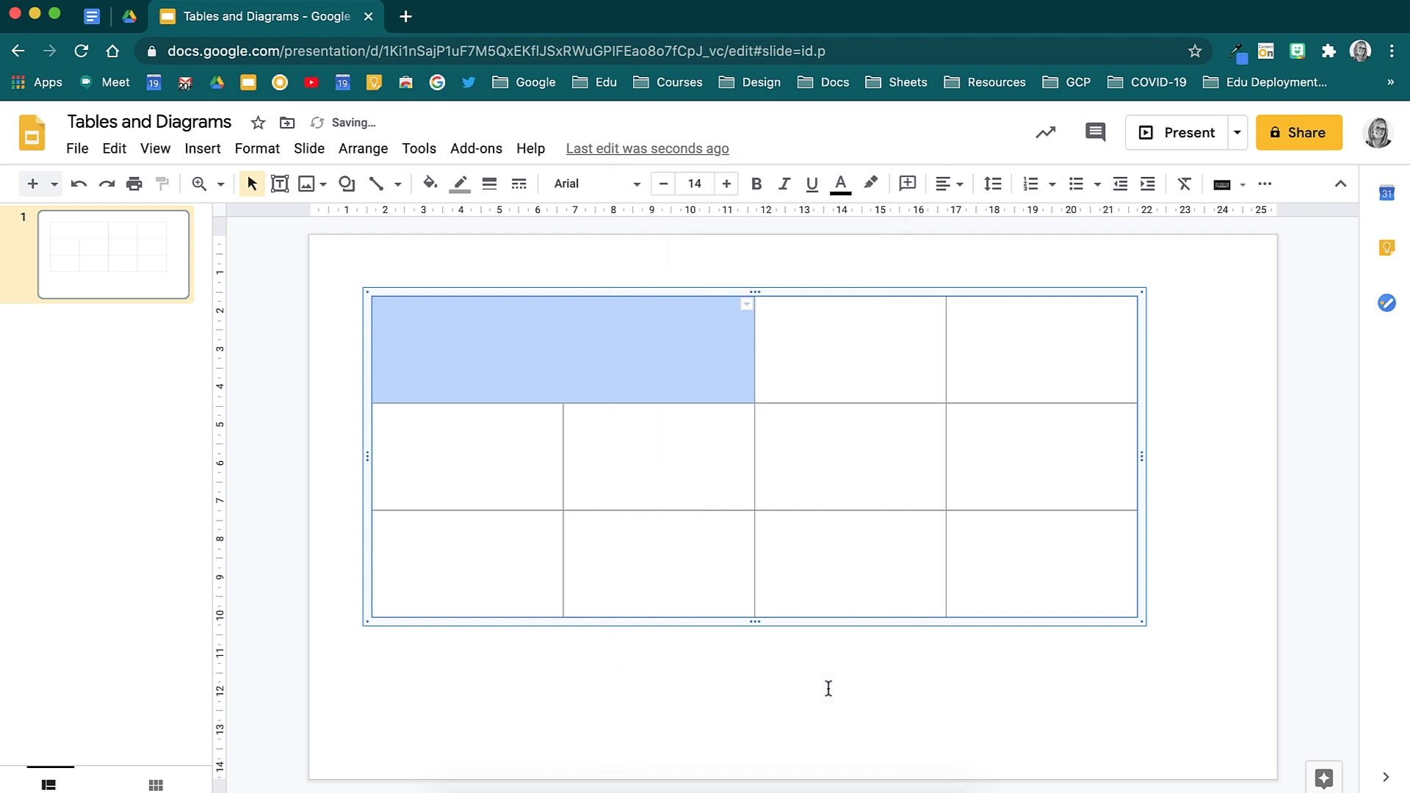
# - Bring up the table actions for the bottom-middle cell, then dismiss them unchanged
pyautogui.click(708, 437)
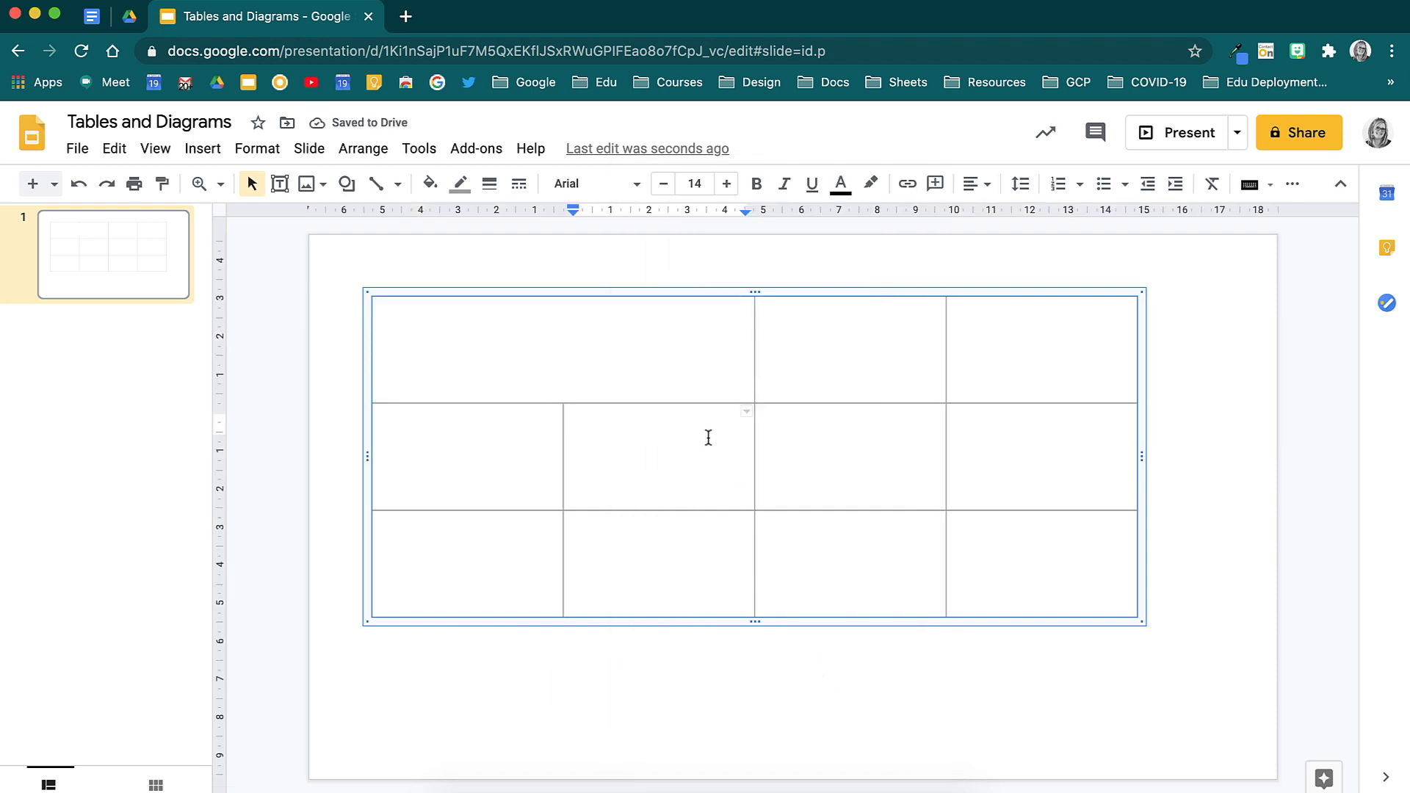
pyautogui.click(689, 543)
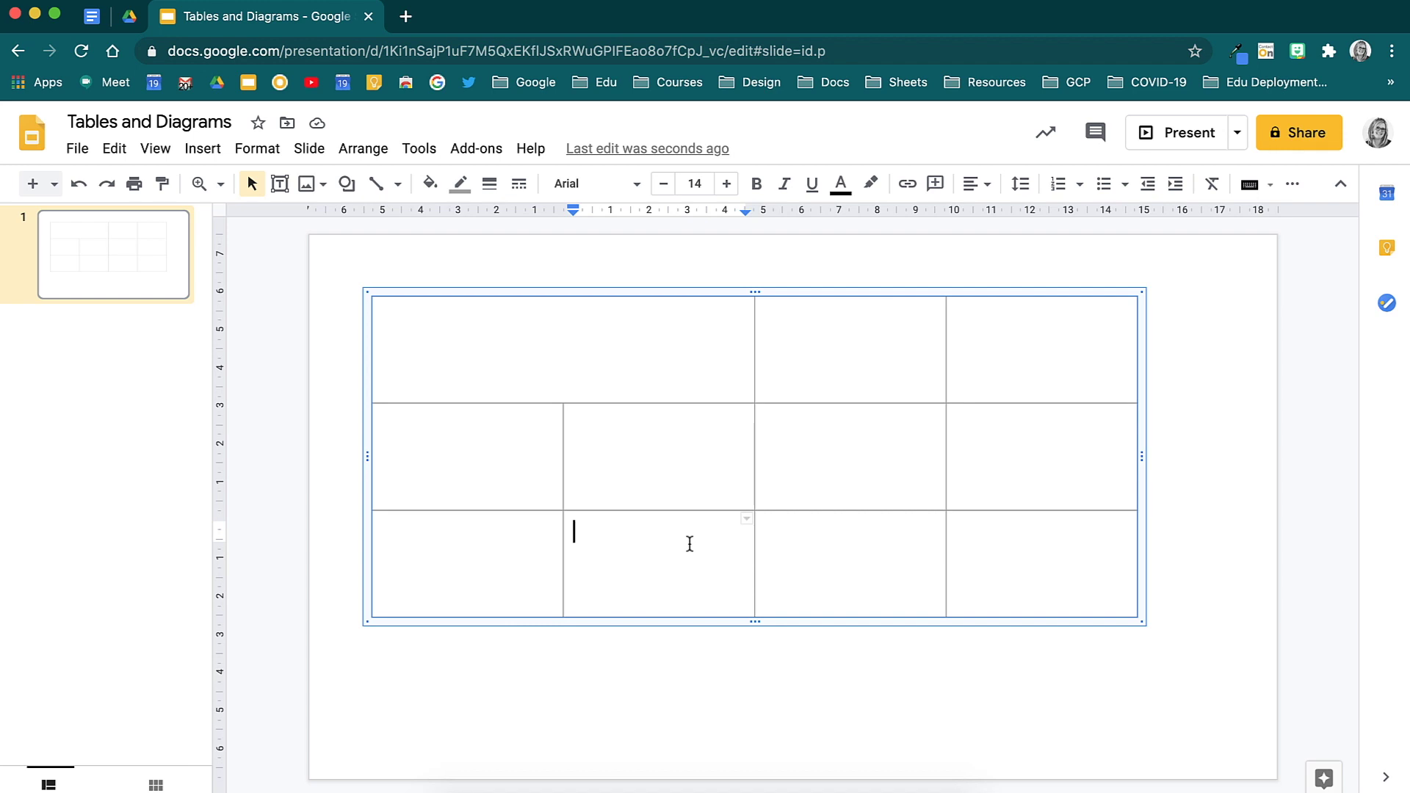
pyautogui.rightClick(690, 544)
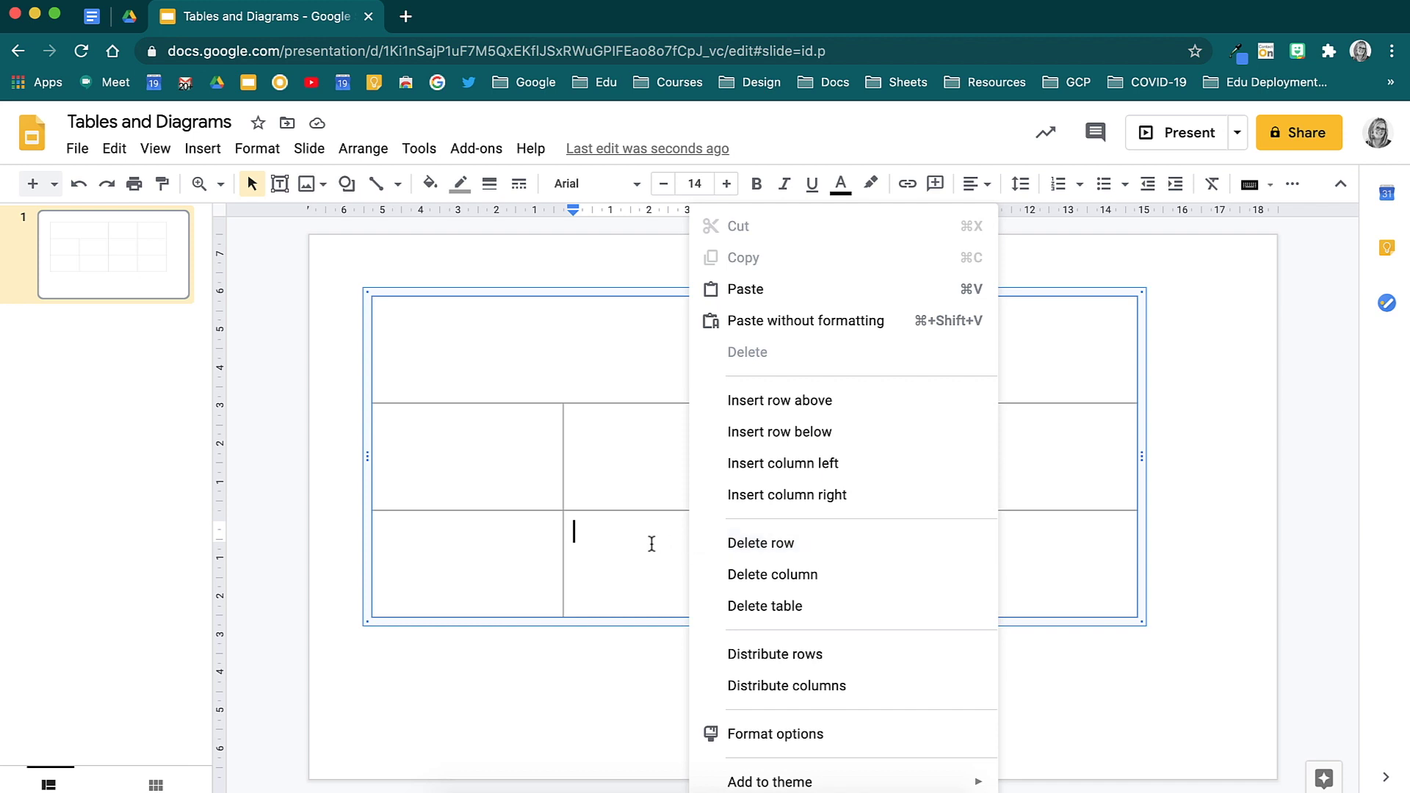
pyautogui.press('Escape')
pyautogui.press('Escape')
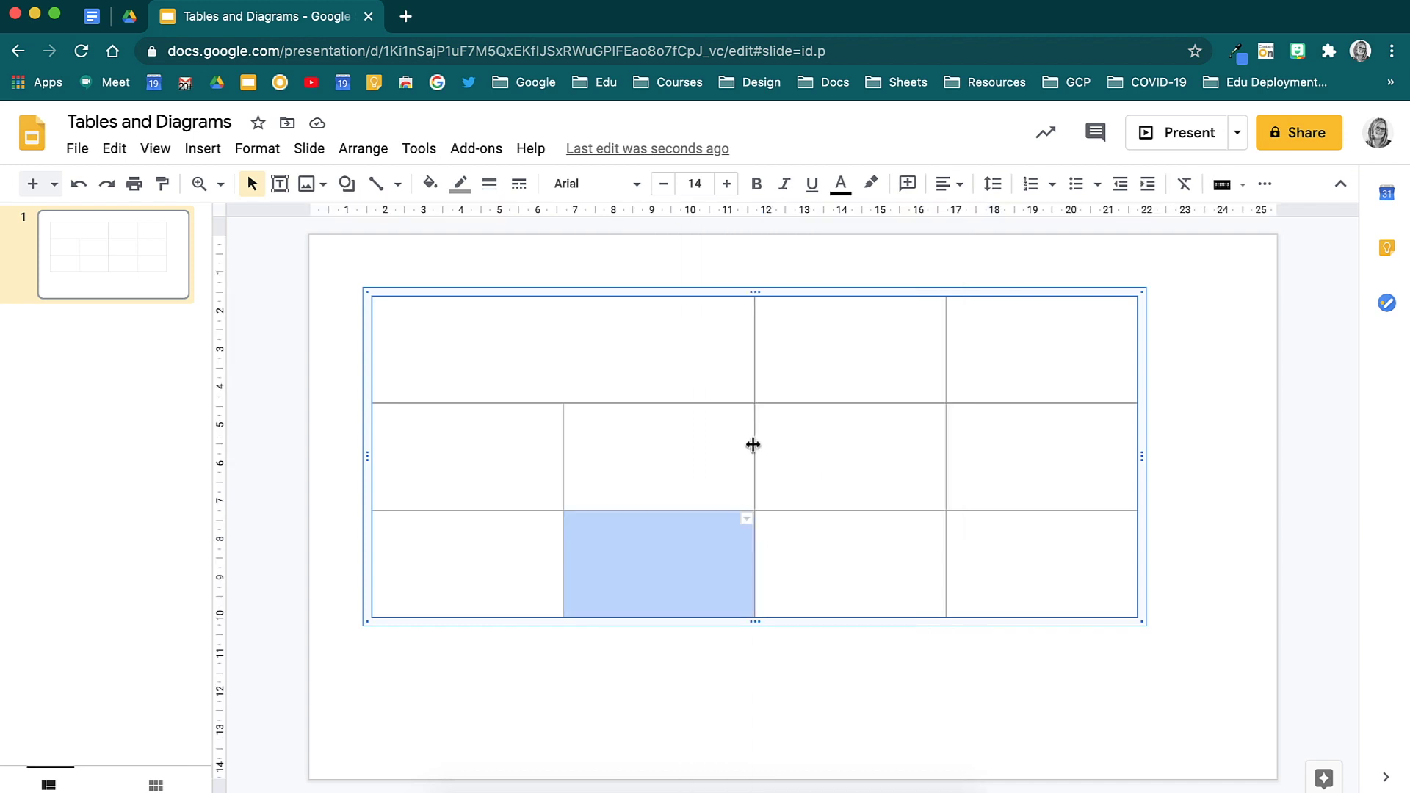
# - Make the middle-row border between the first two columns 8px, black and dotted
pyautogui.click(753, 444)
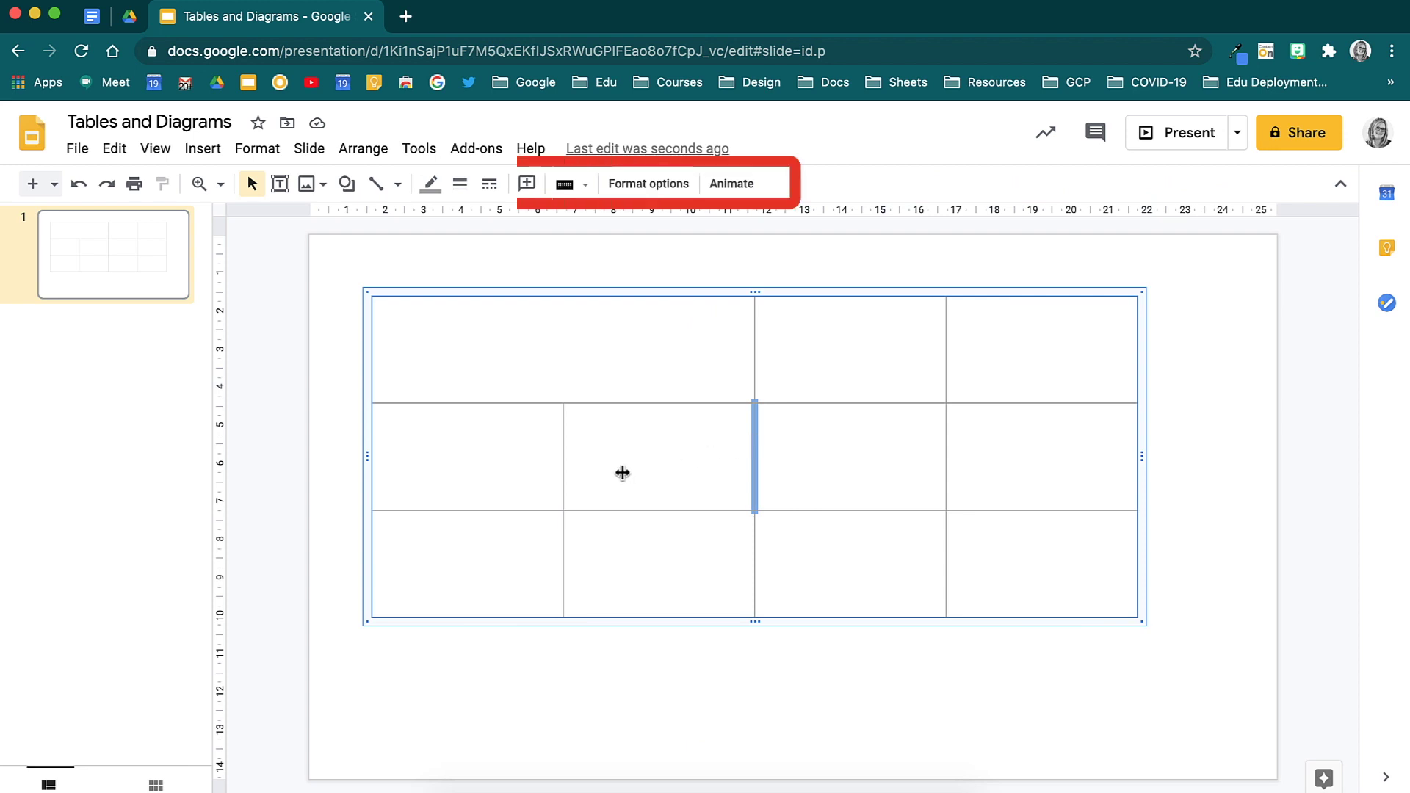
pyautogui.click(563, 484)
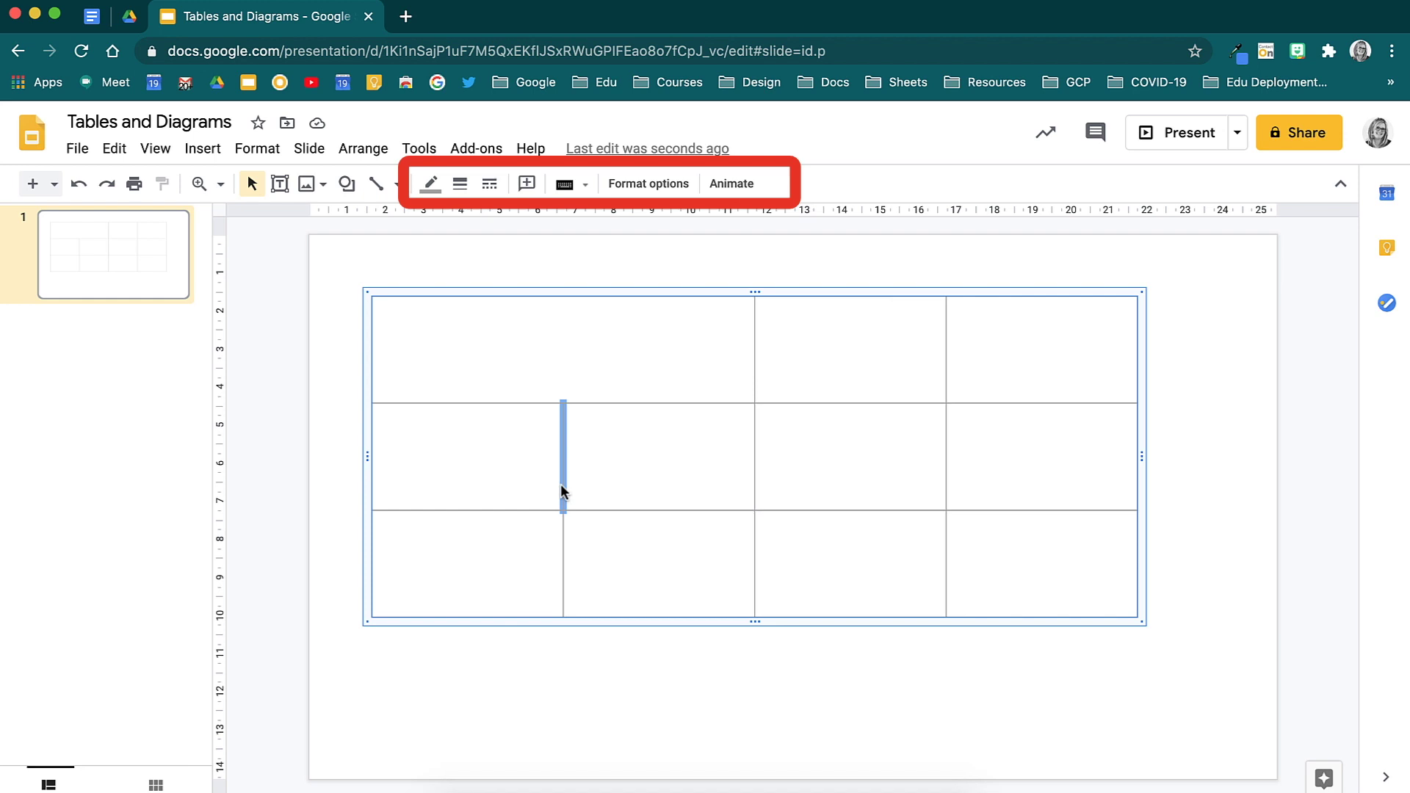
pyautogui.click(459, 183)
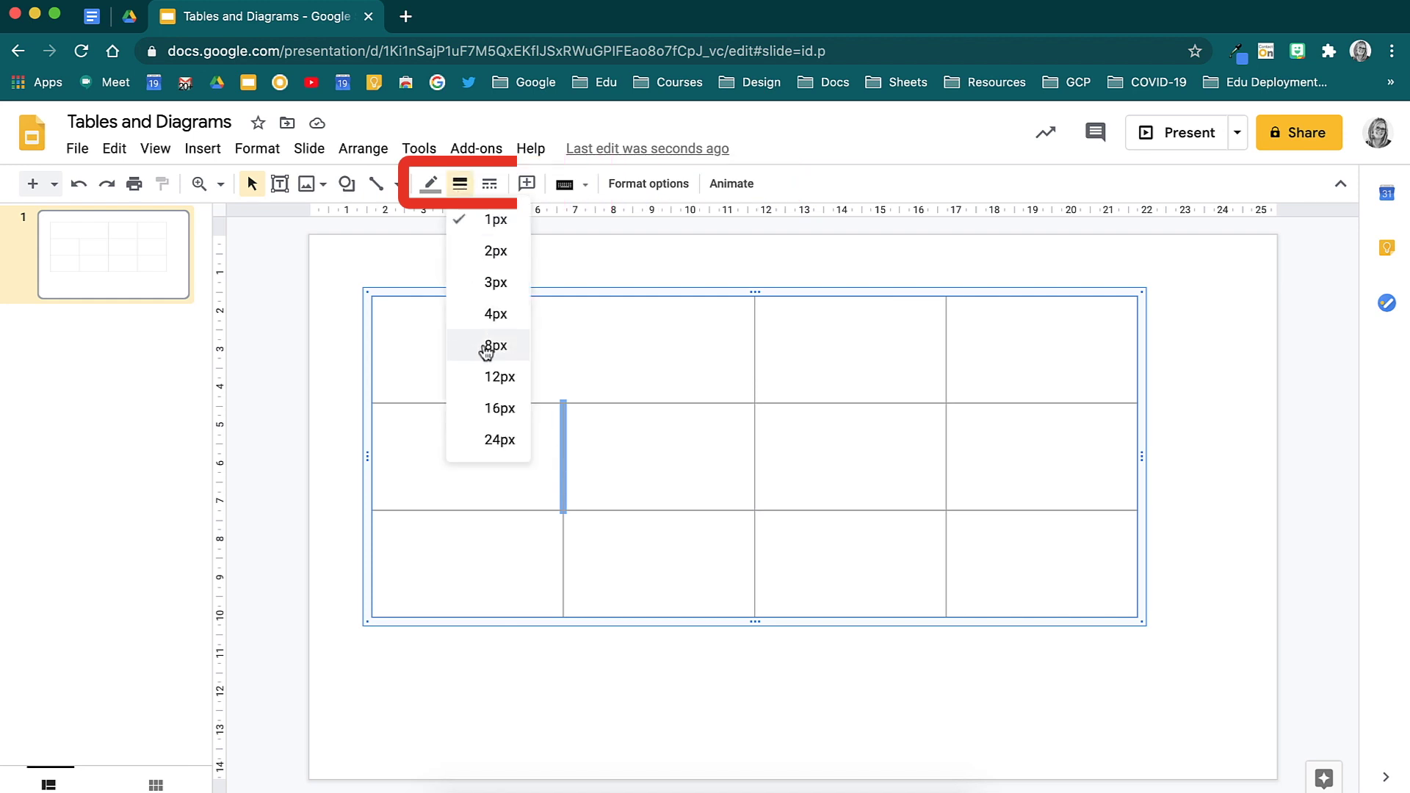
pyautogui.click(486, 348)
pyautogui.click(430, 183)
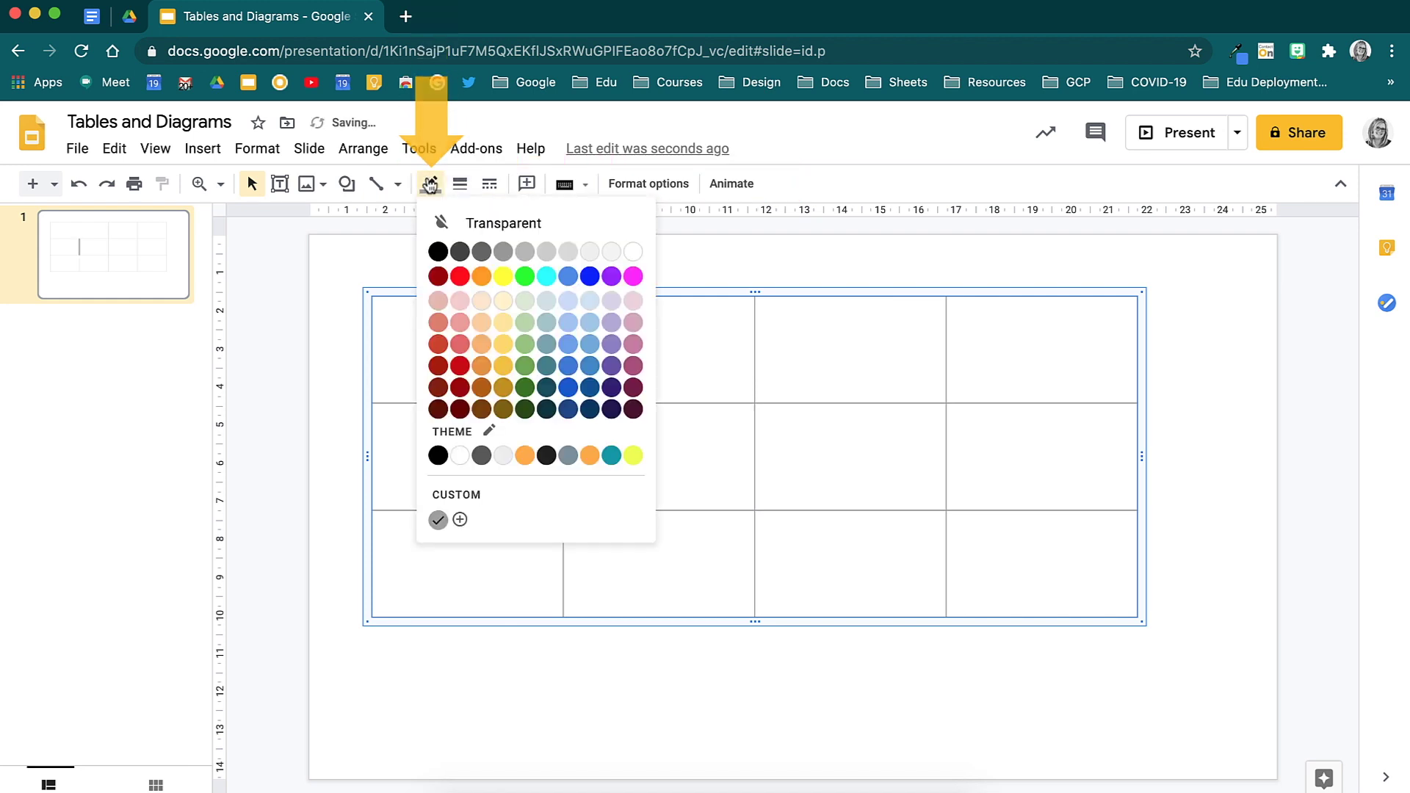
pyautogui.click(437, 251)
pyautogui.click(489, 182)
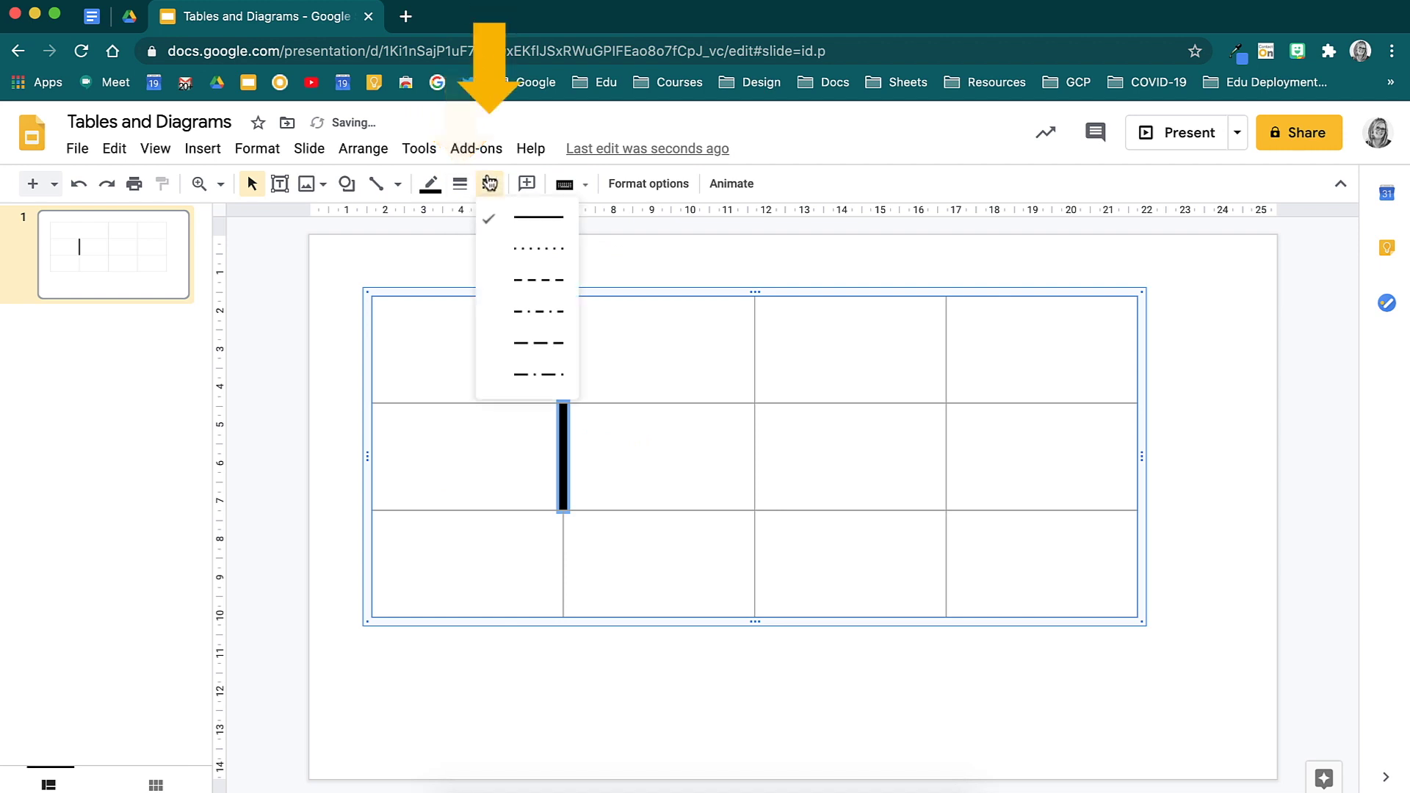
pyautogui.click(540, 342)
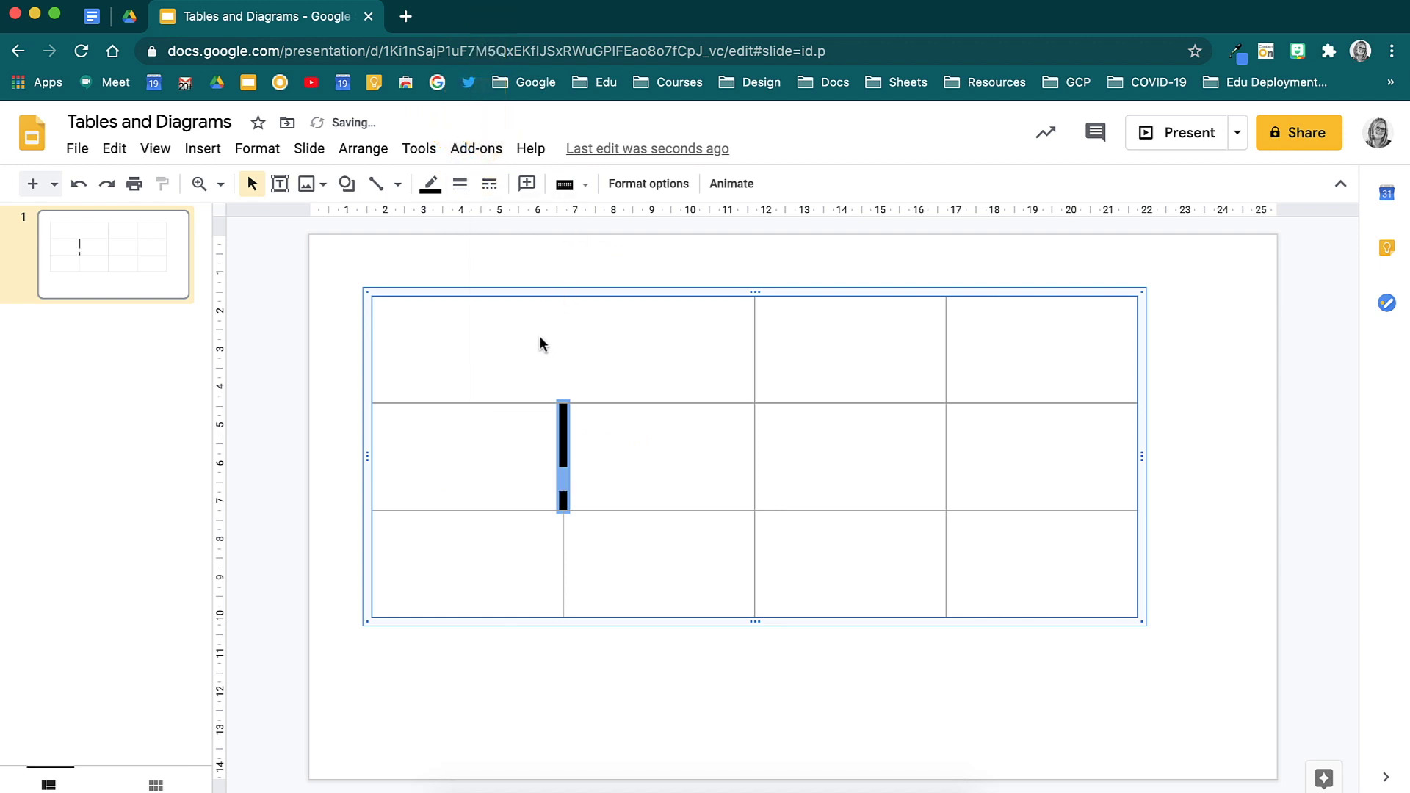
pyautogui.click(493, 183)
pyautogui.click(526, 248)
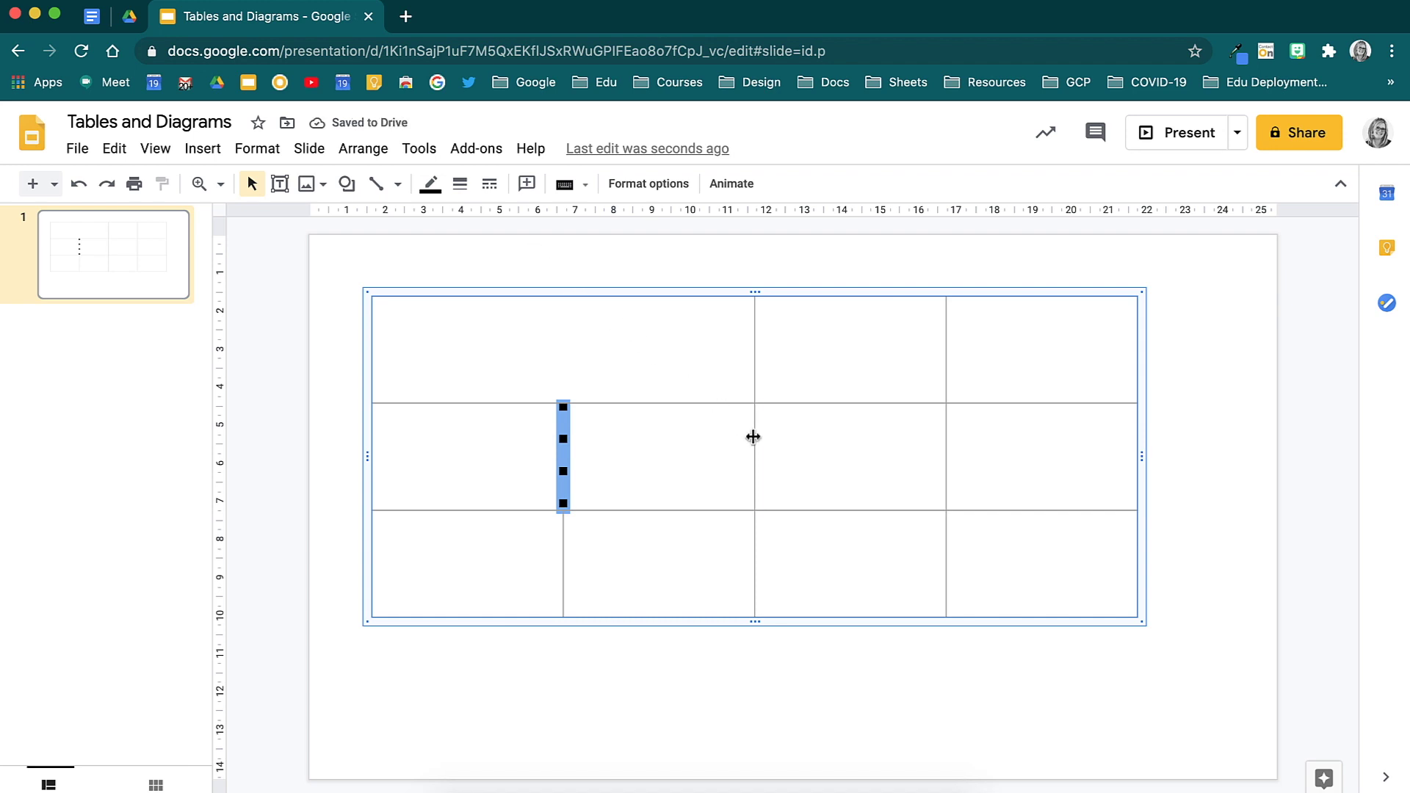
# - Thicken the middle- and bottom-row borders in the right column, then deselect the table
pyautogui.keyDown('shift'); pyautogui.click(945, 452); pyautogui.keyUp('shift')
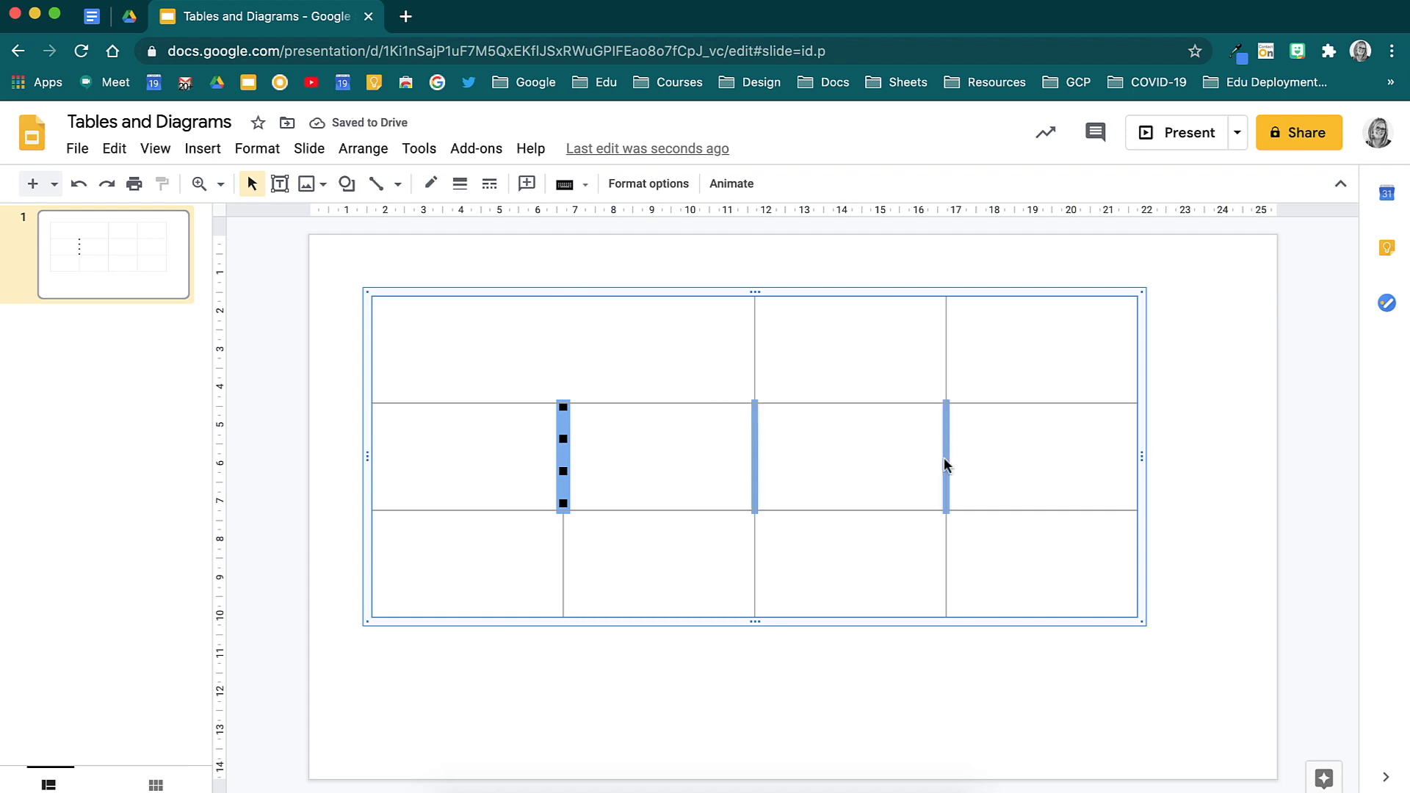
pyautogui.keyDown('shift'); pyautogui.click(946, 544); pyautogui.keyUp('shift')
pyautogui.click(460, 184)
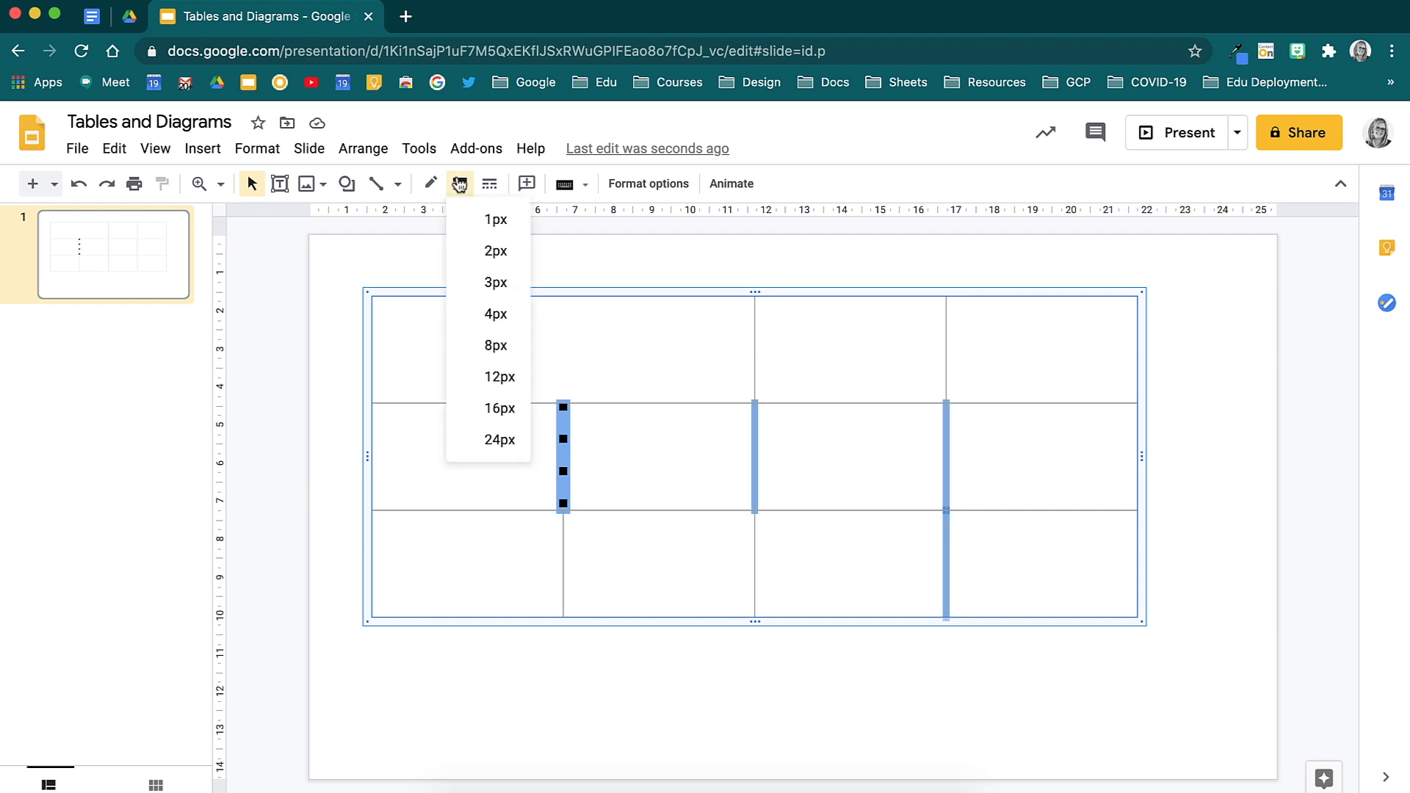
pyautogui.click(493, 314)
pyautogui.click(409, 688)
pyautogui.click(1059, 351)
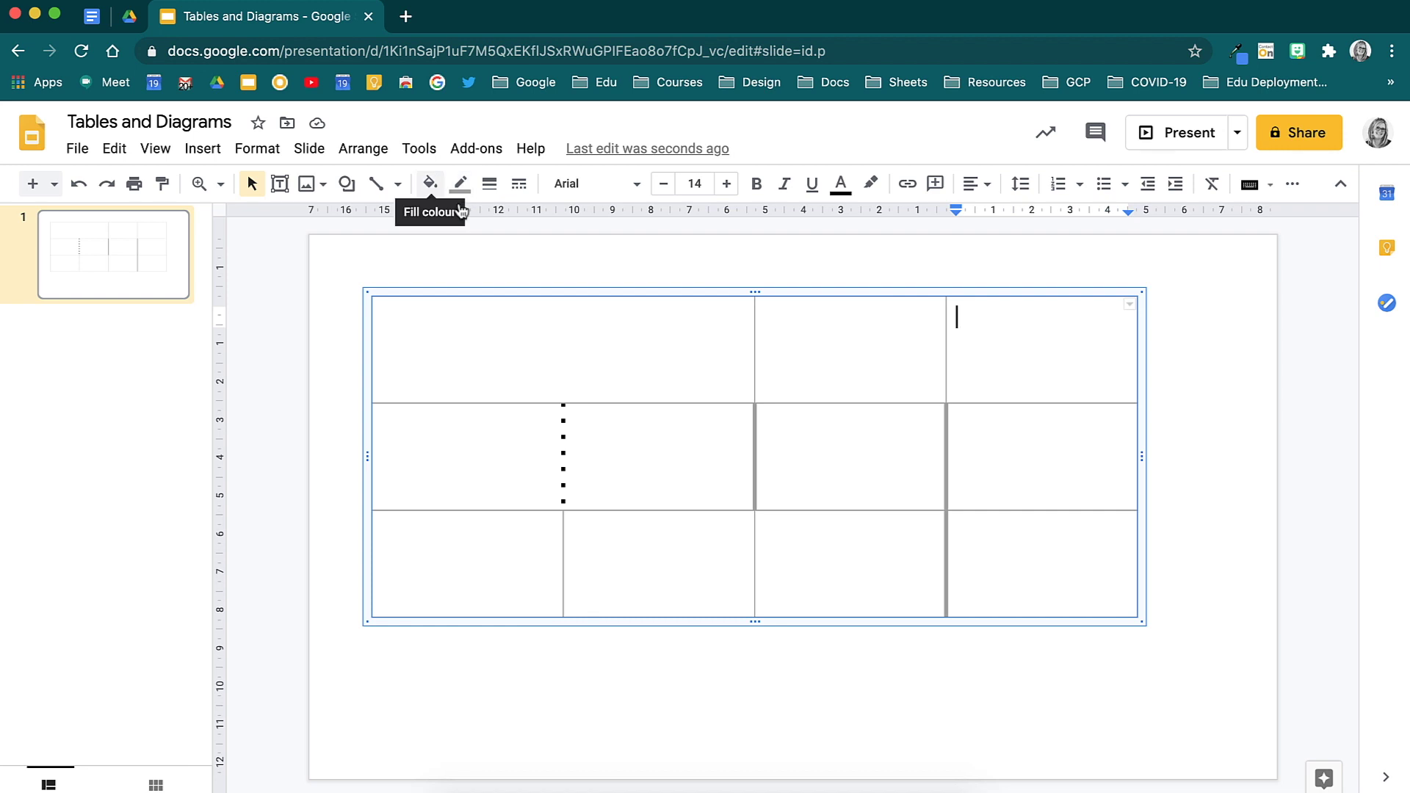
# - Fill the two top-right table cells with dark green
pyautogui.moveTo(1057, 371); pyautogui.dragTo(926, 373)
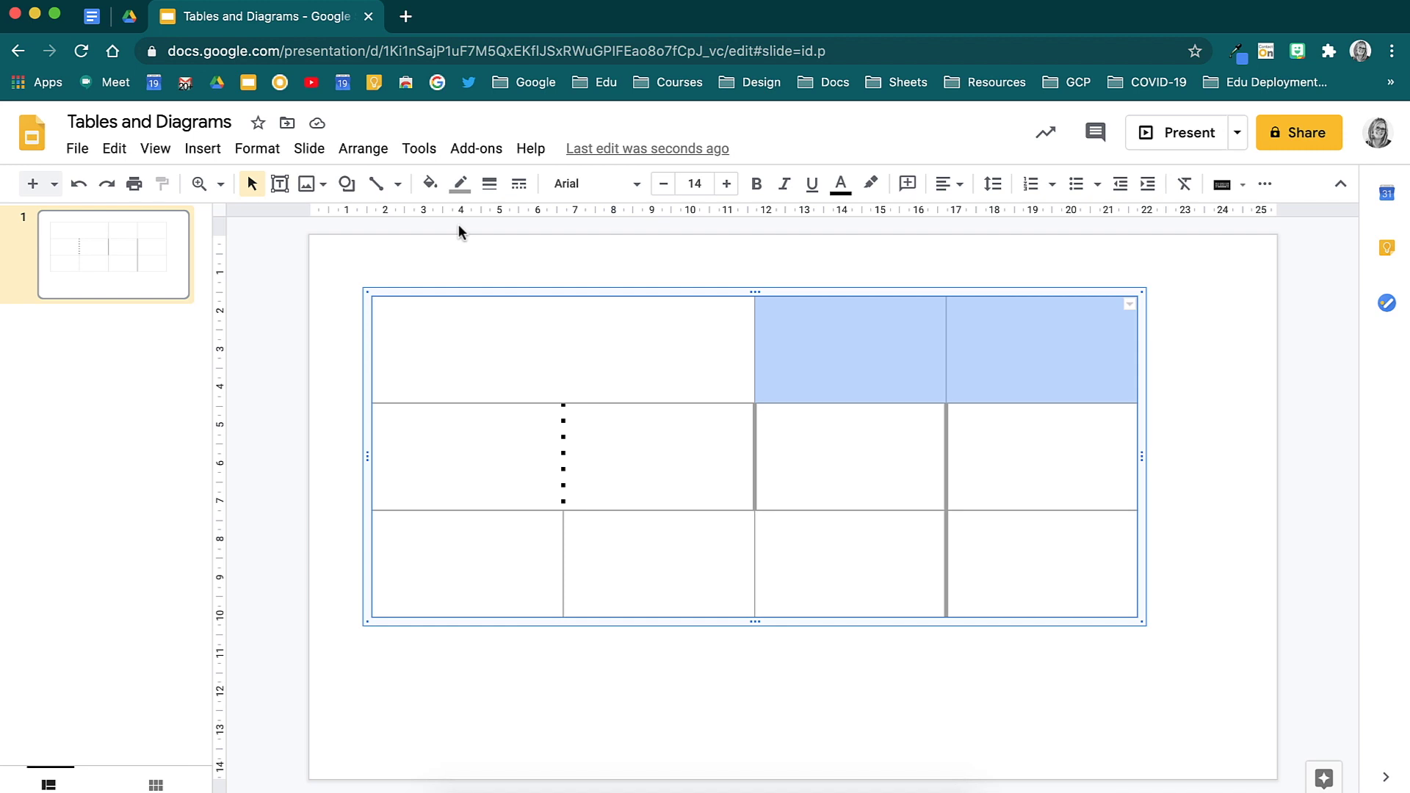
pyautogui.click(429, 183)
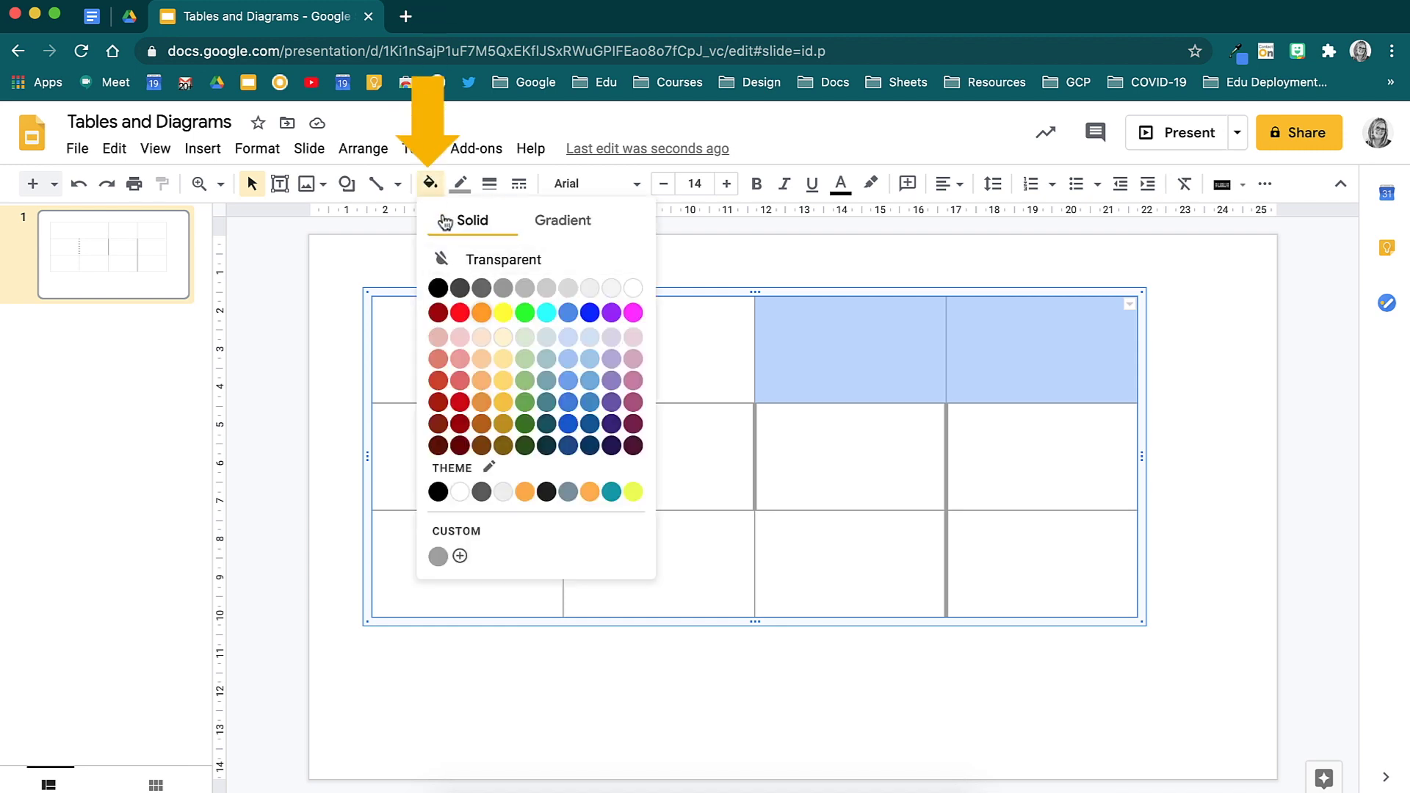
pyautogui.click(525, 424)
pyautogui.click(659, 694)
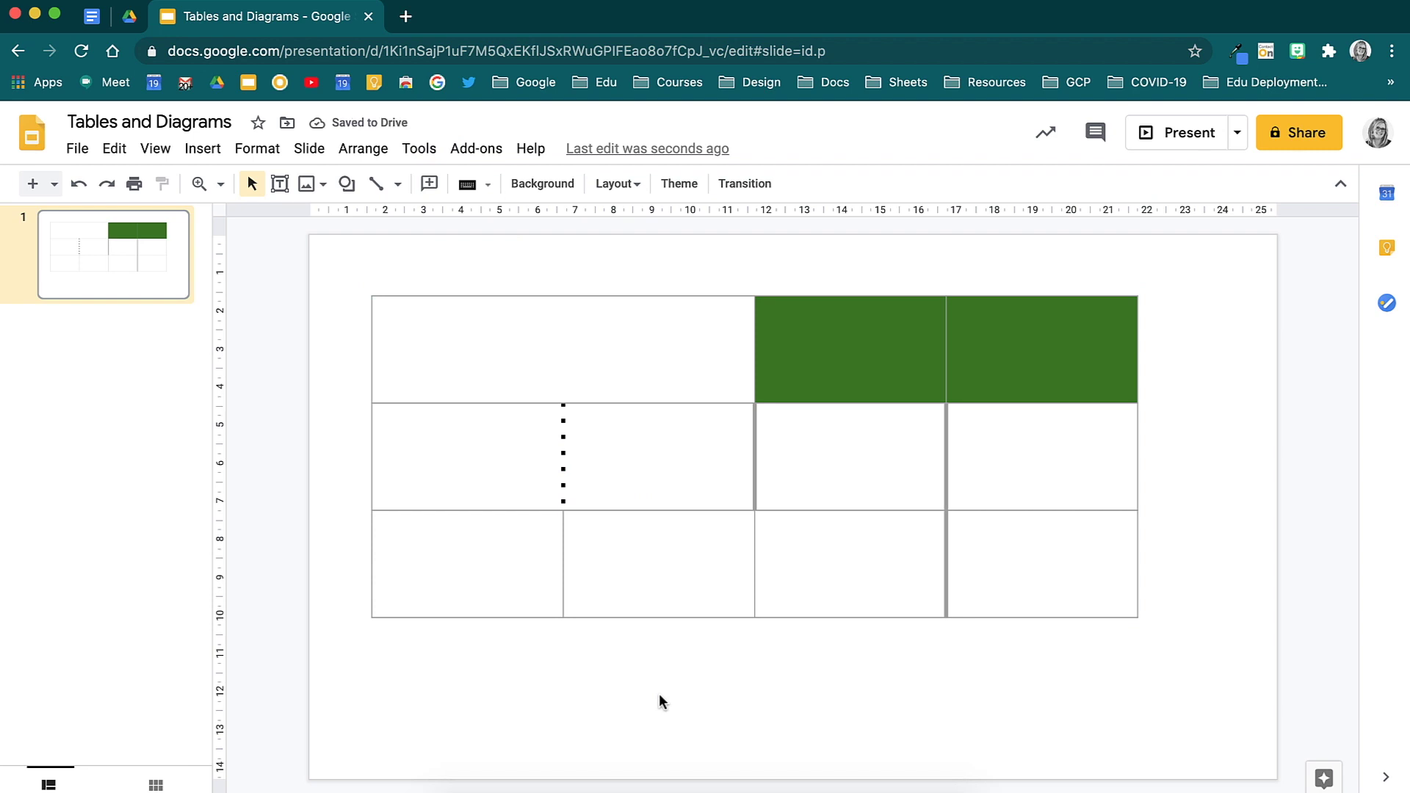
pyautogui.click(1028, 563)
# - Type 'Where will this text appear', centre it vertically in the cell, then delete the table
pyautogui.write('Where will this text appear')
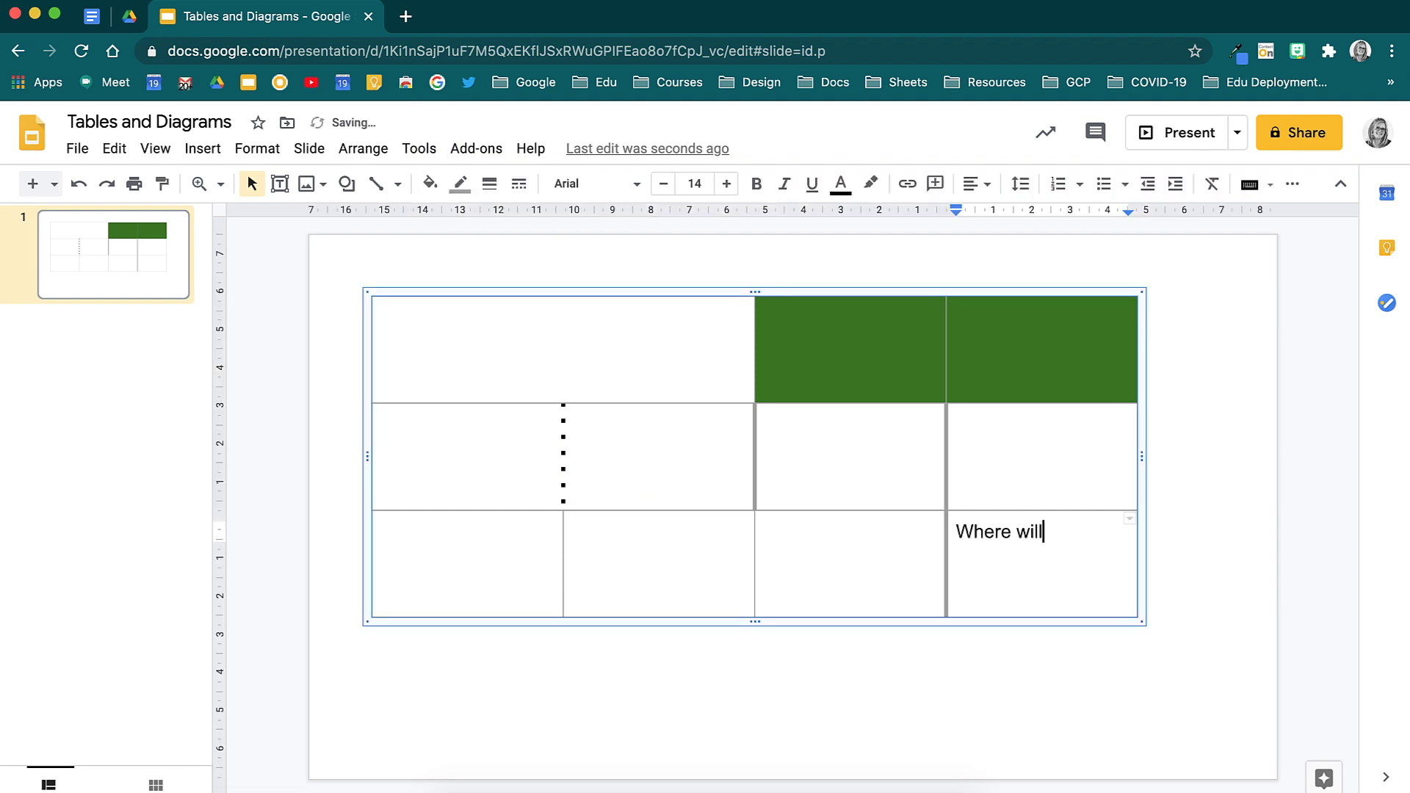
pyautogui.click(977, 184)
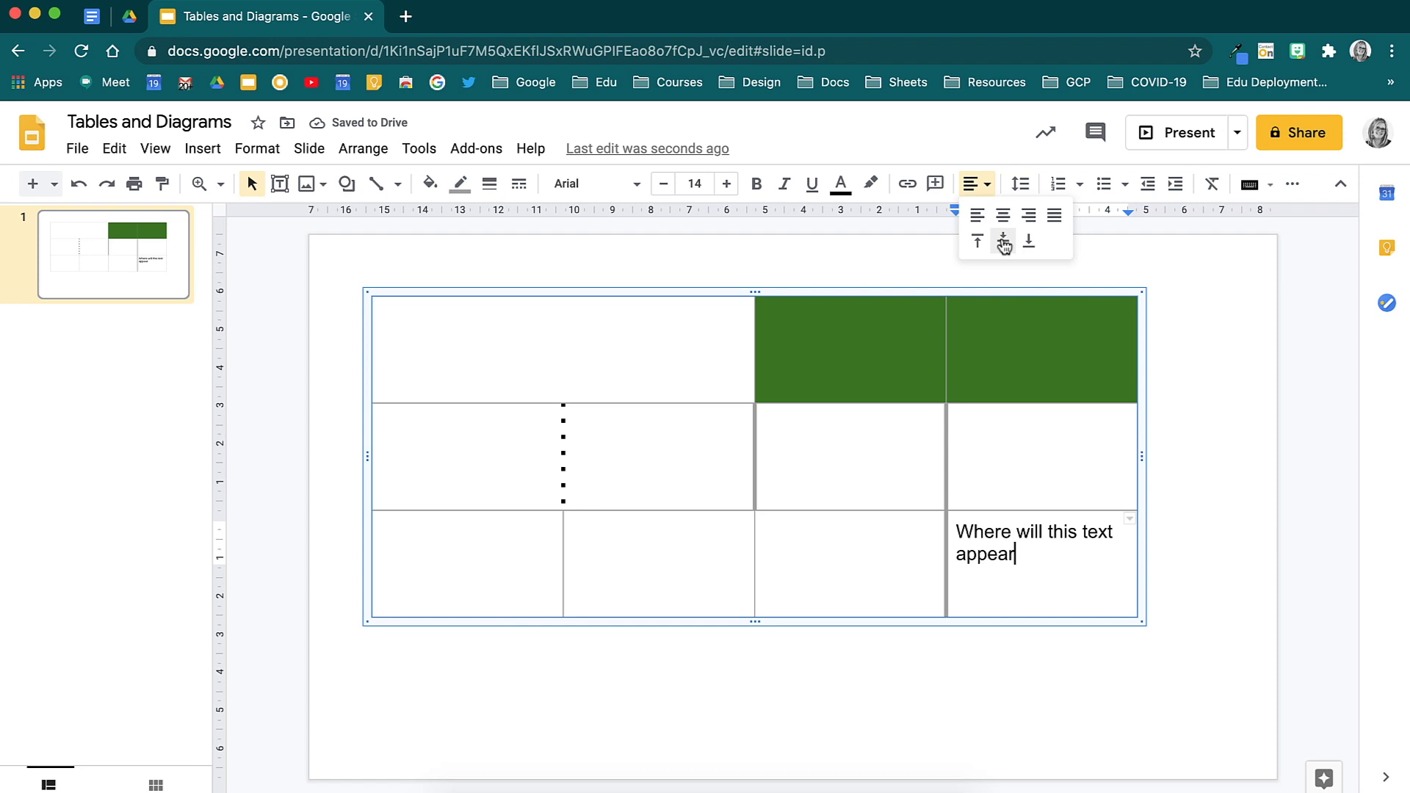
pyautogui.click(1003, 241)
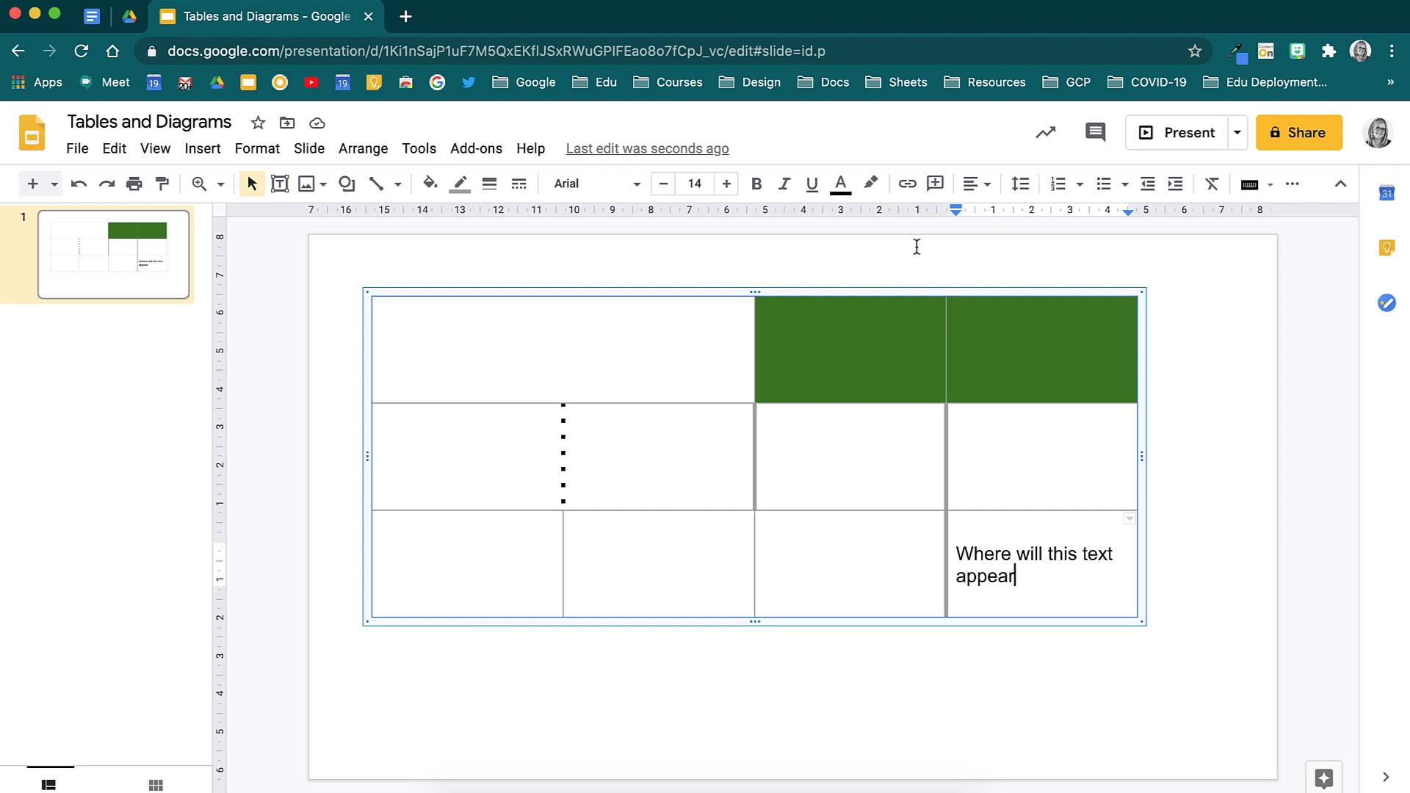
pyautogui.click(370, 295)
pyautogui.press('BackSpace')
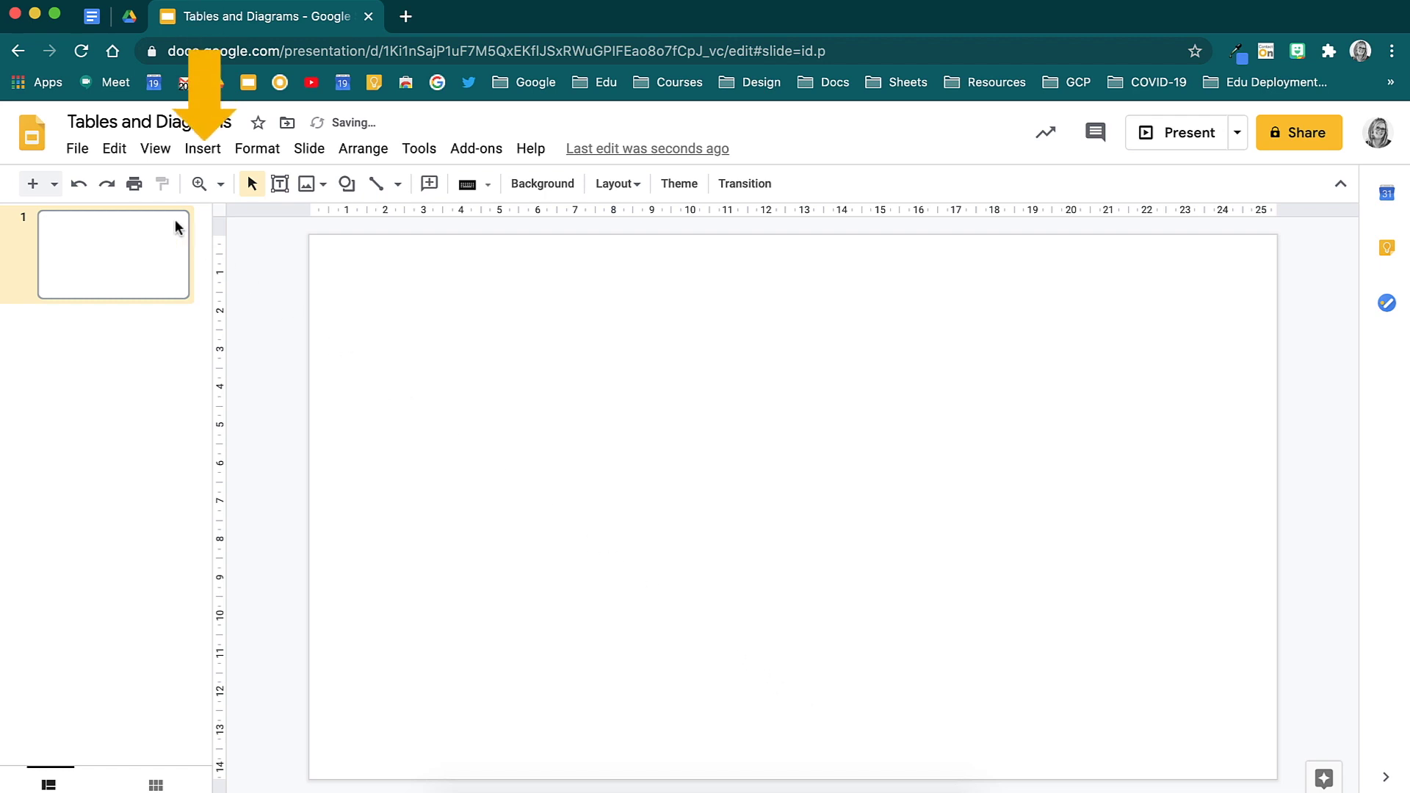
# - Open the Diagrams panel and preview the Grid templates
pyautogui.click(203, 148)
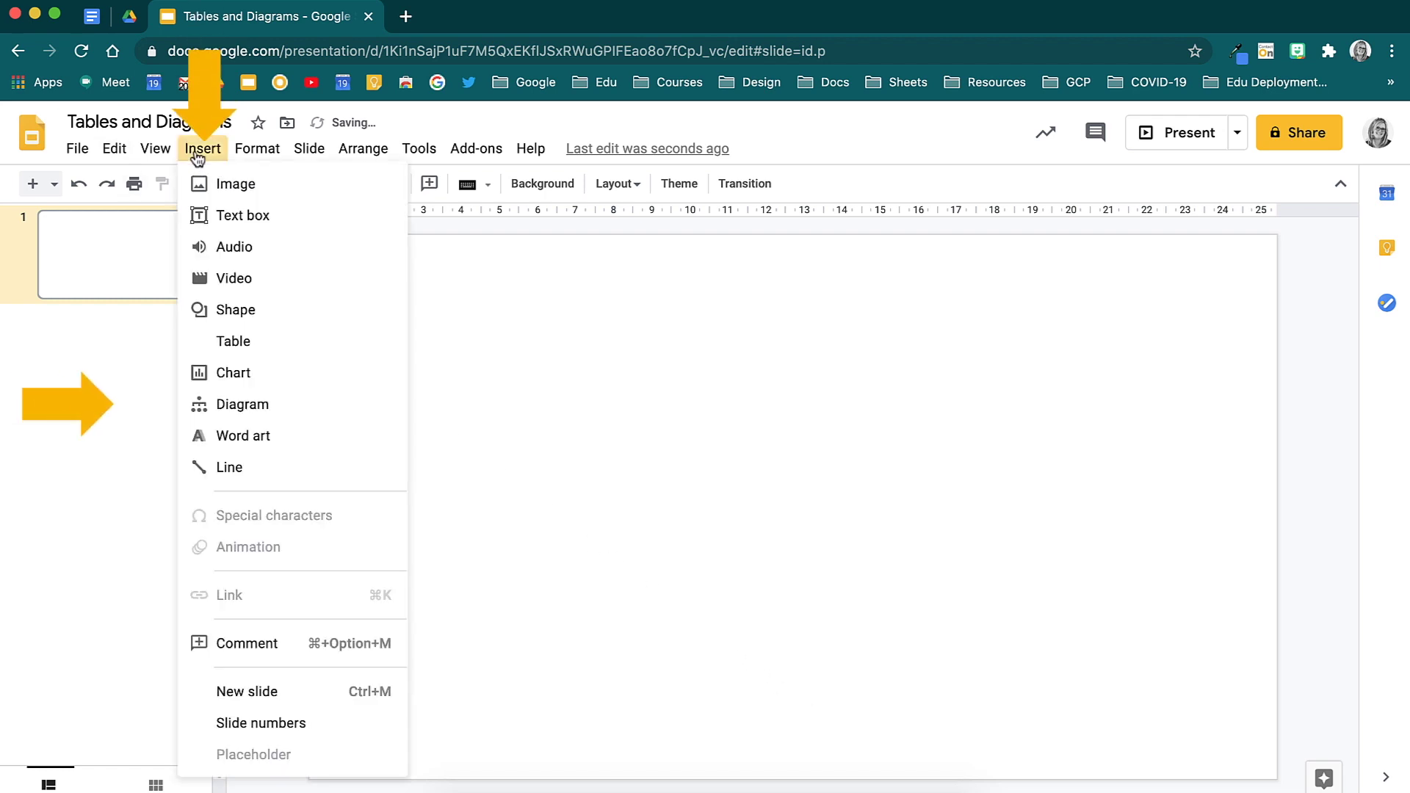
pyautogui.click(352, 403)
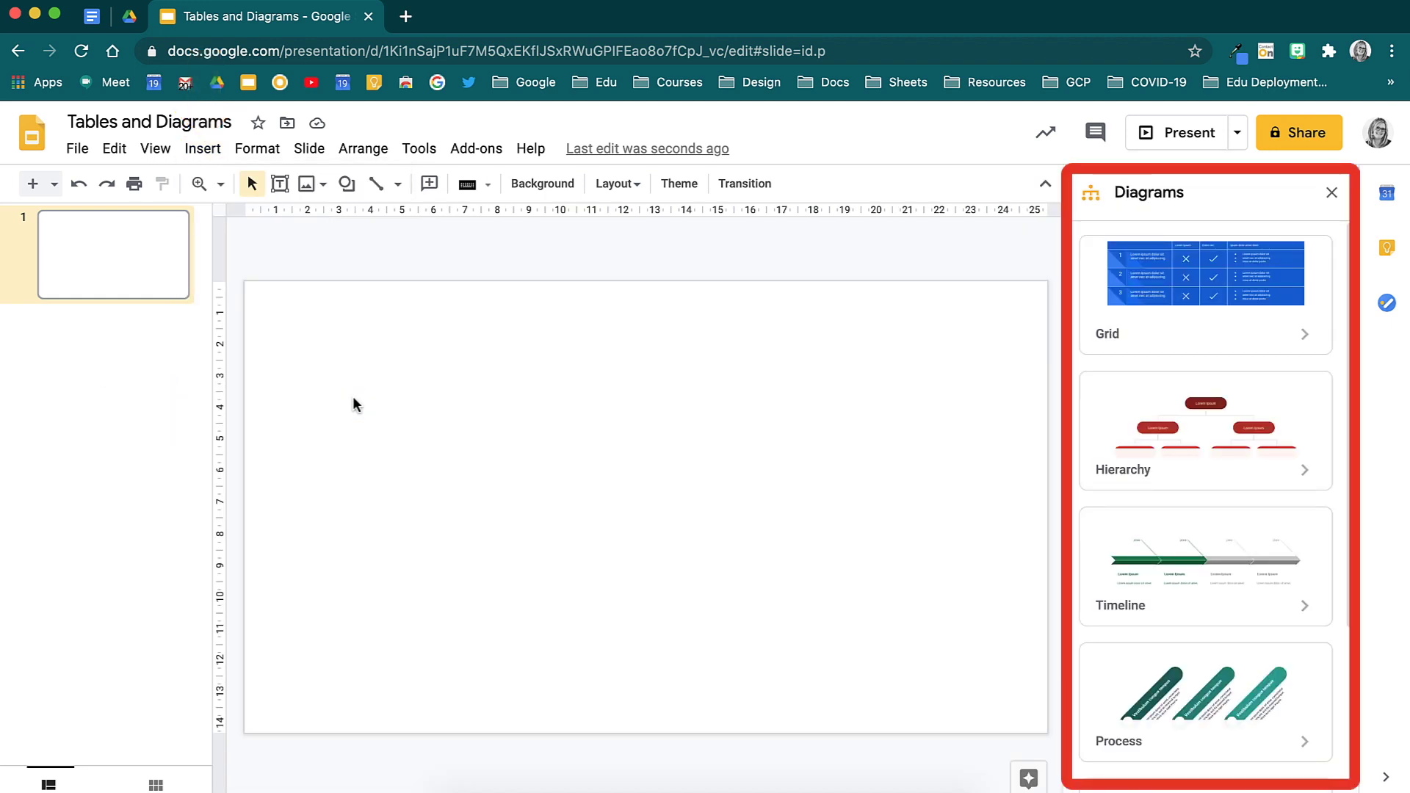
pyautogui.click(1308, 339)
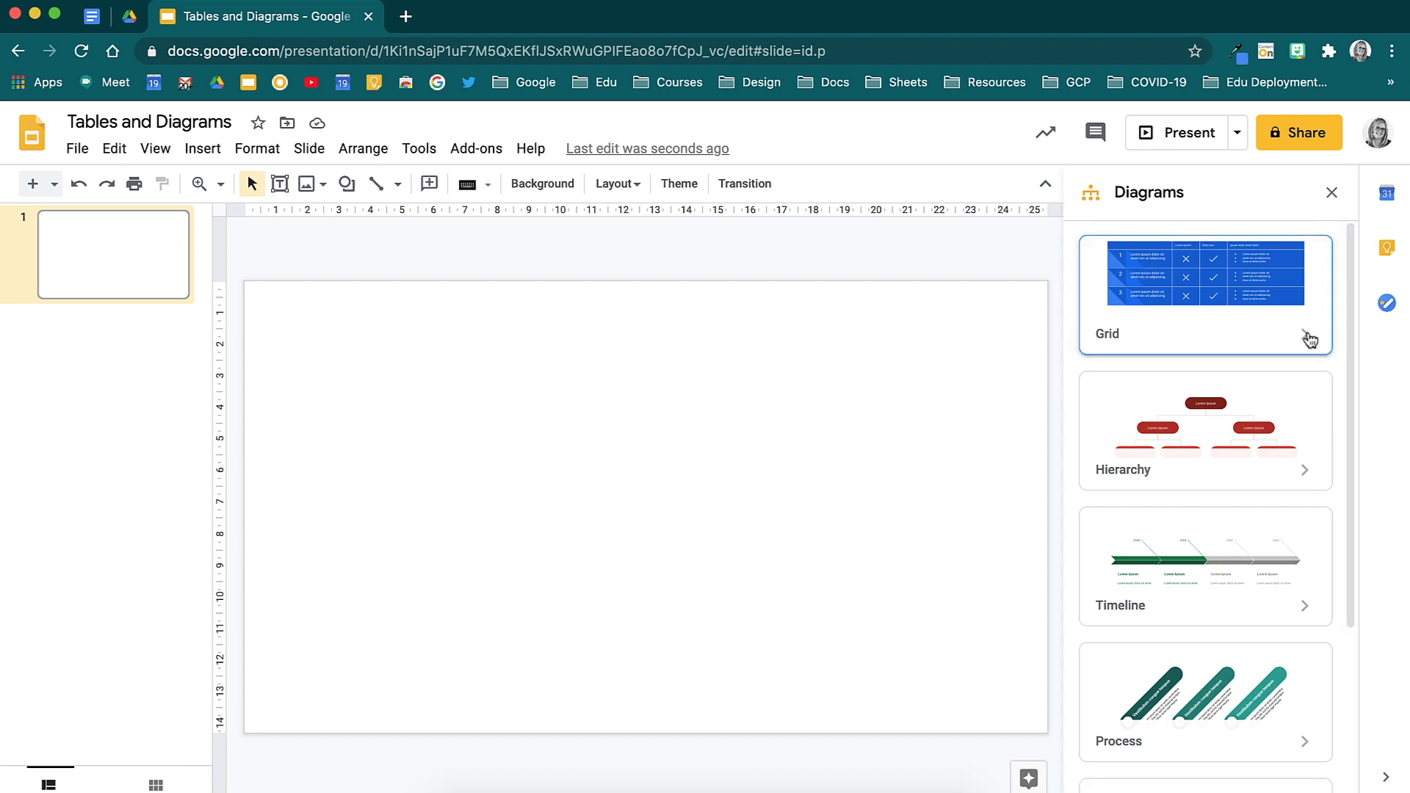
pyautogui.click(1309, 344)
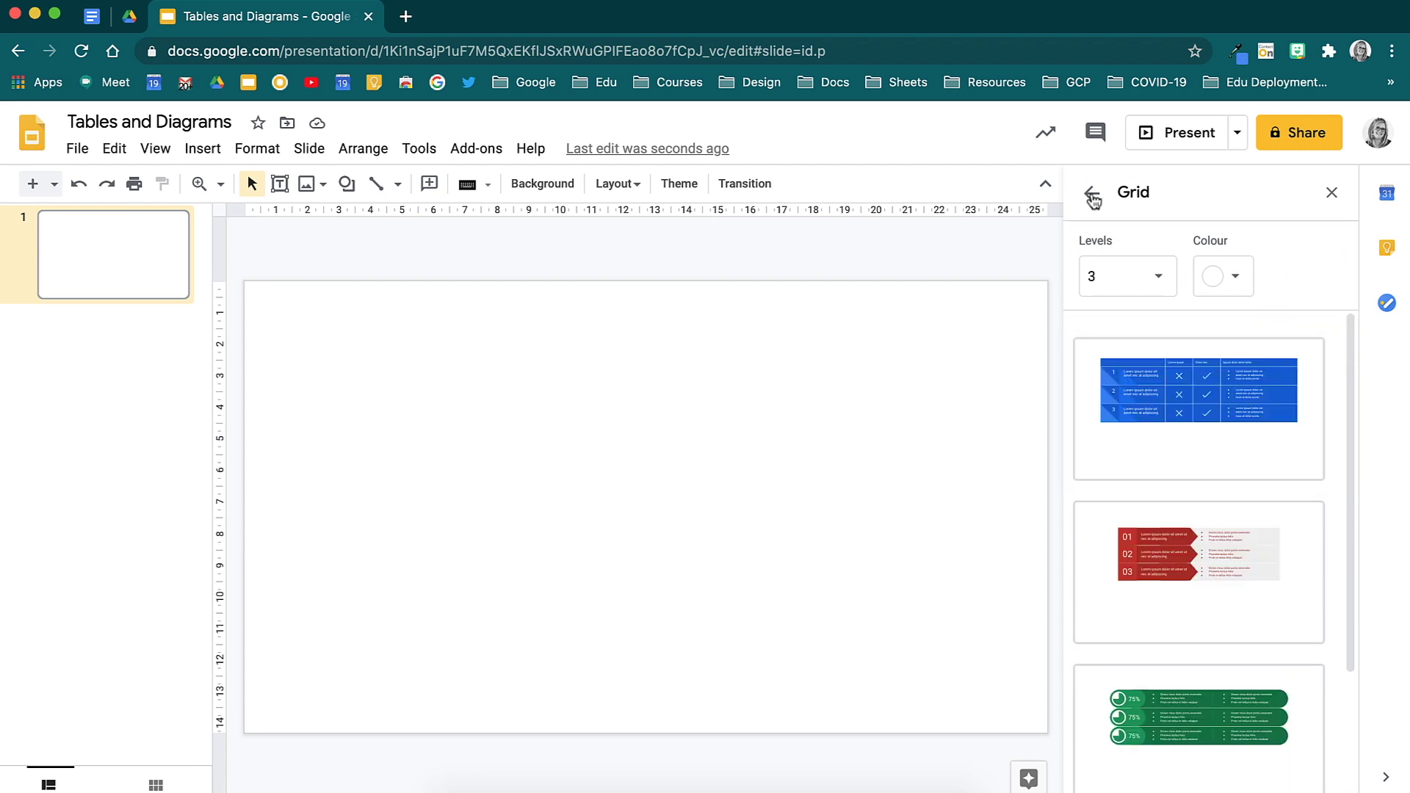
pyautogui.click(1092, 192)
# - Browse the Hierarchy, Timeline, Process and Relationship templates, then scroll down to Cycle
pyautogui.click(1293, 474)
pyautogui.click(1091, 192)
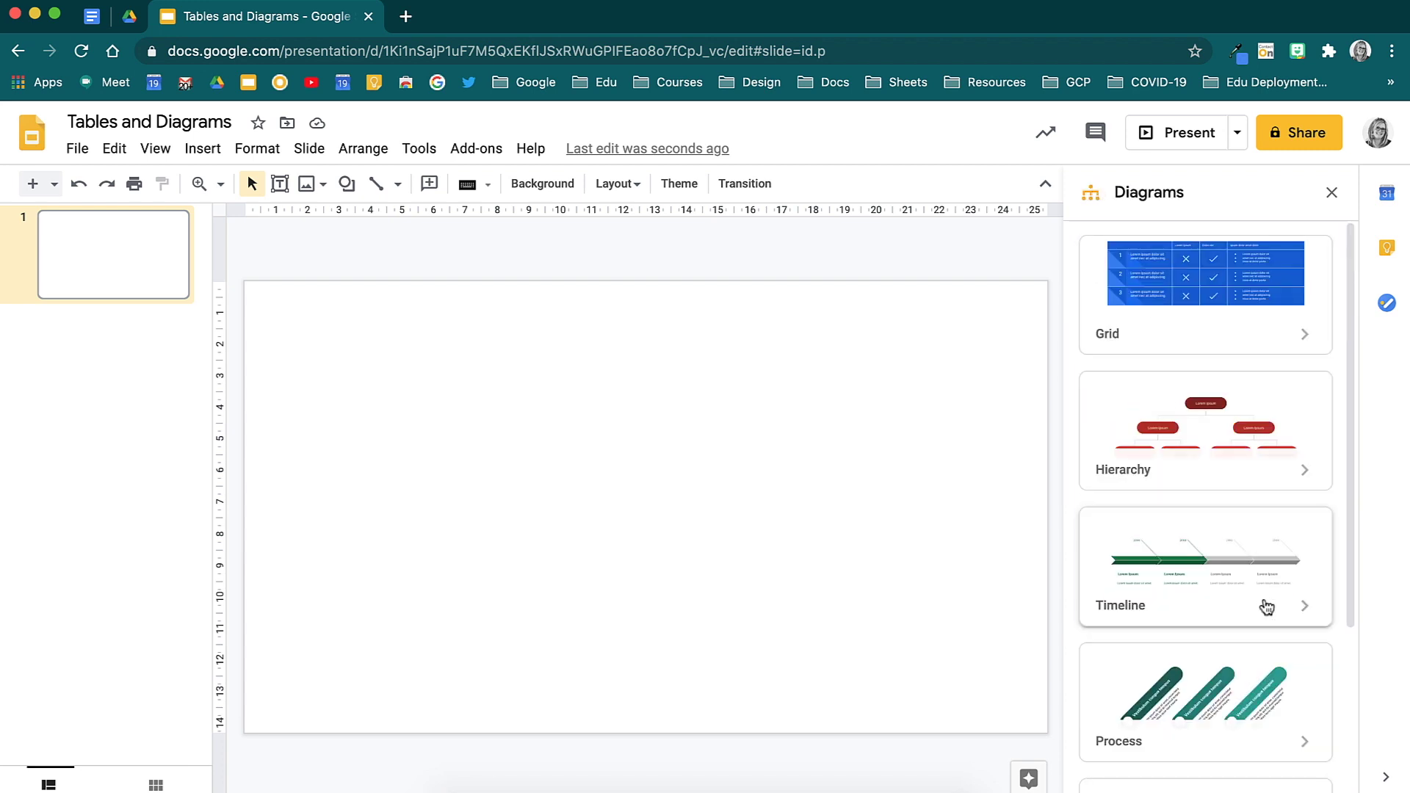
pyautogui.click(1265, 604)
pyautogui.click(1092, 192)
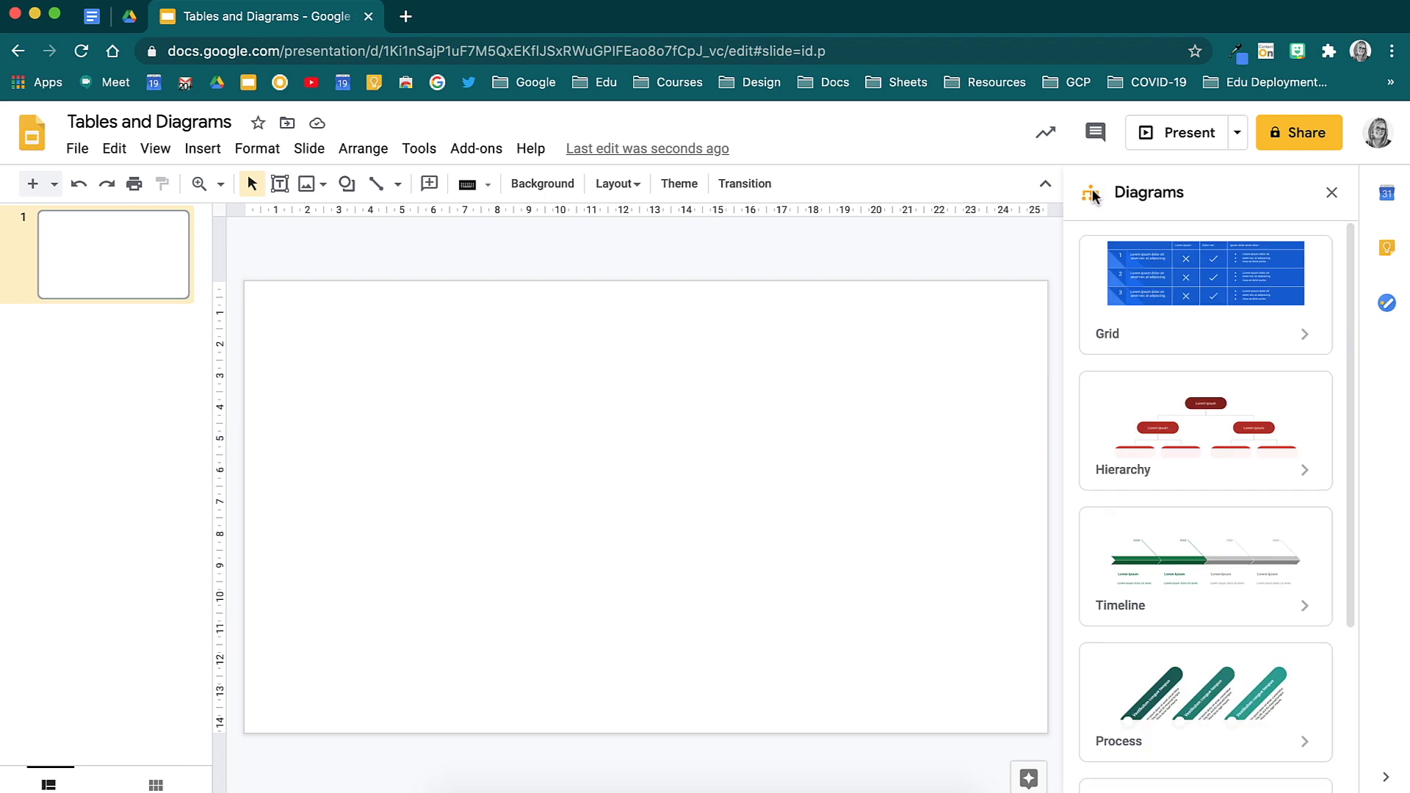
pyautogui.click(1268, 746)
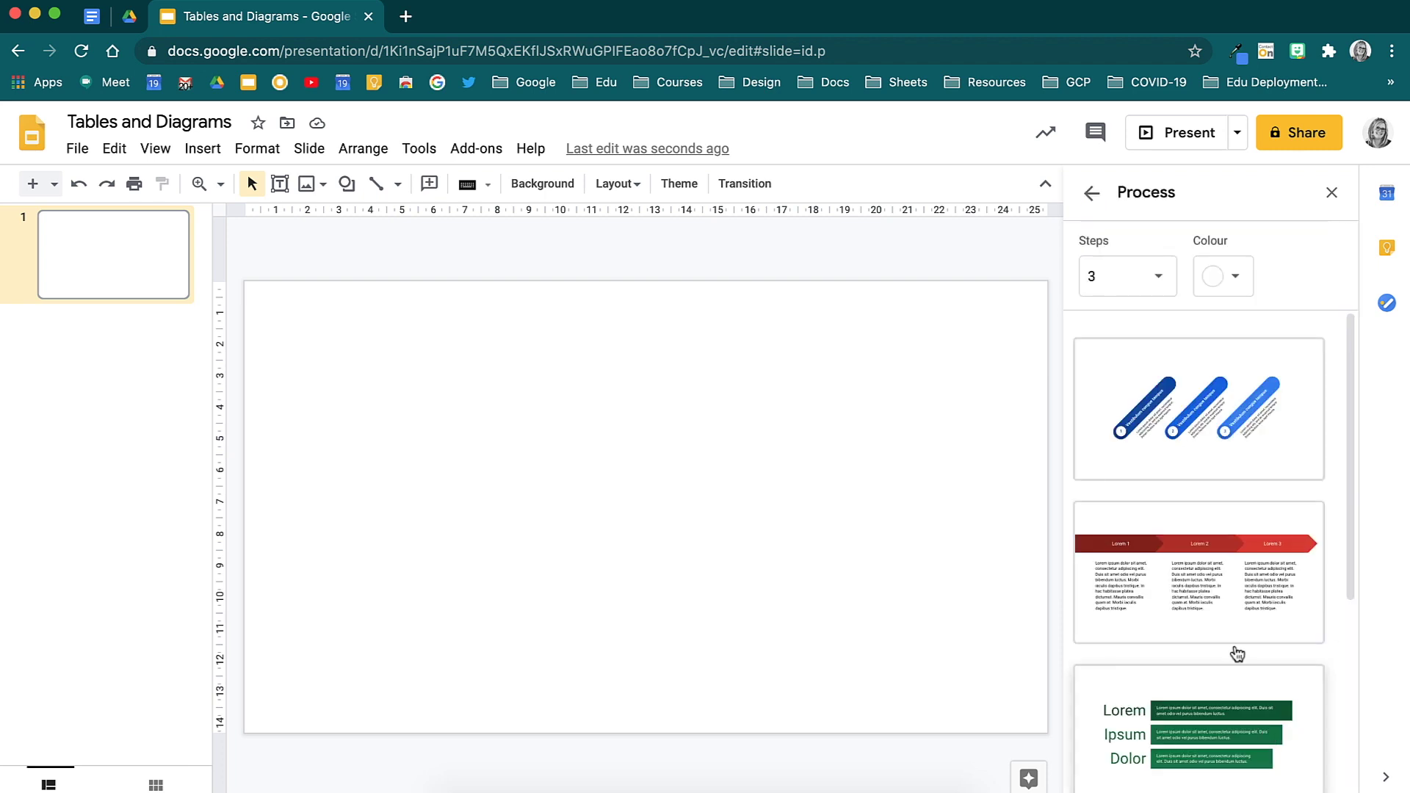
pyautogui.click(1092, 192)
pyautogui.scroll(-3, 1304, 641)
pyautogui.click(1305, 641)
pyautogui.scroll(-5, 1304, 641)
pyautogui.click(1092, 192)
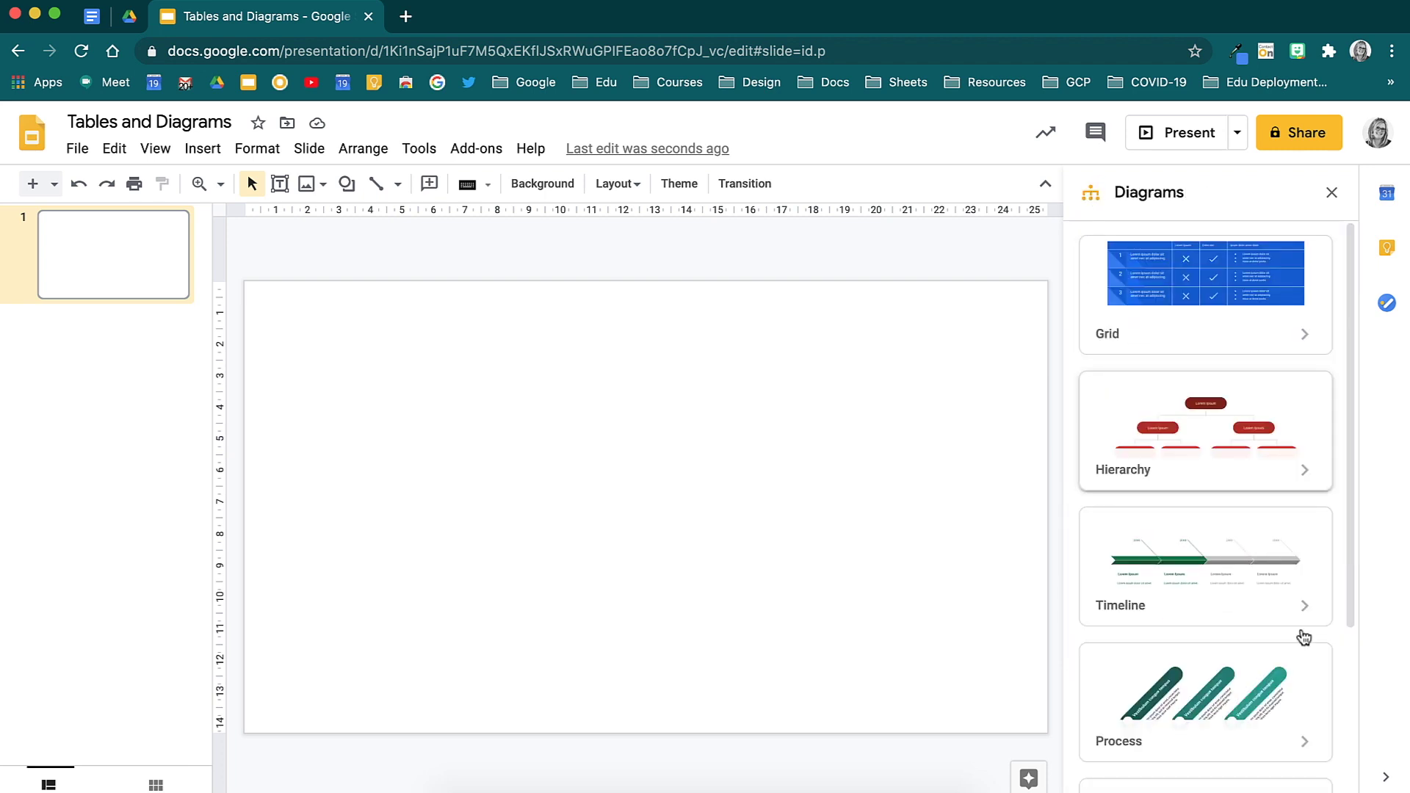
pyautogui.scroll(-3, 1318, 676)
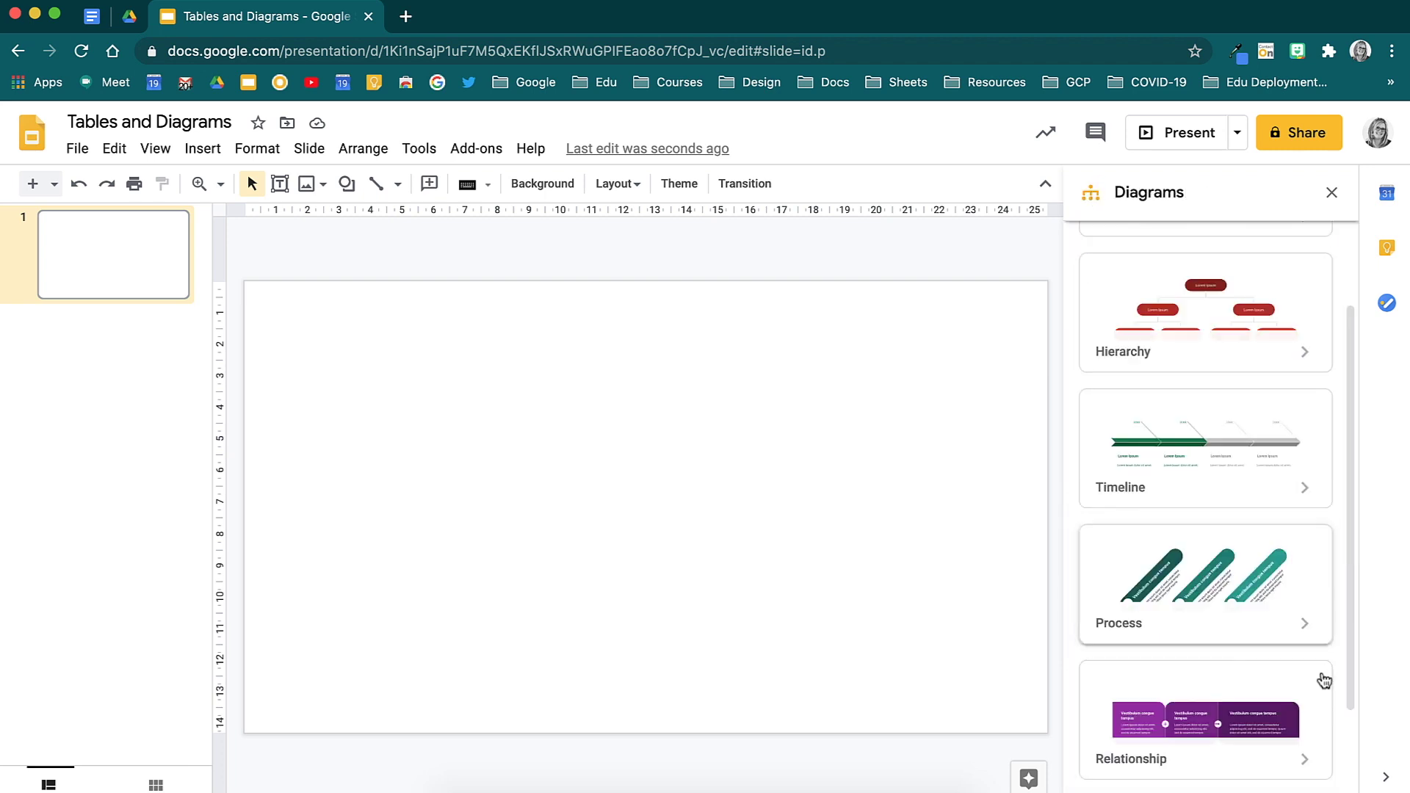
# - Open the Cycle templates and set them to 5 steps with the pink colour scheme
pyautogui.click(1293, 766)
pyautogui.scroll(-2, 1292, 776)
pyautogui.scroll(-2, 1293, 776)
pyautogui.scroll(5, 1293, 776)
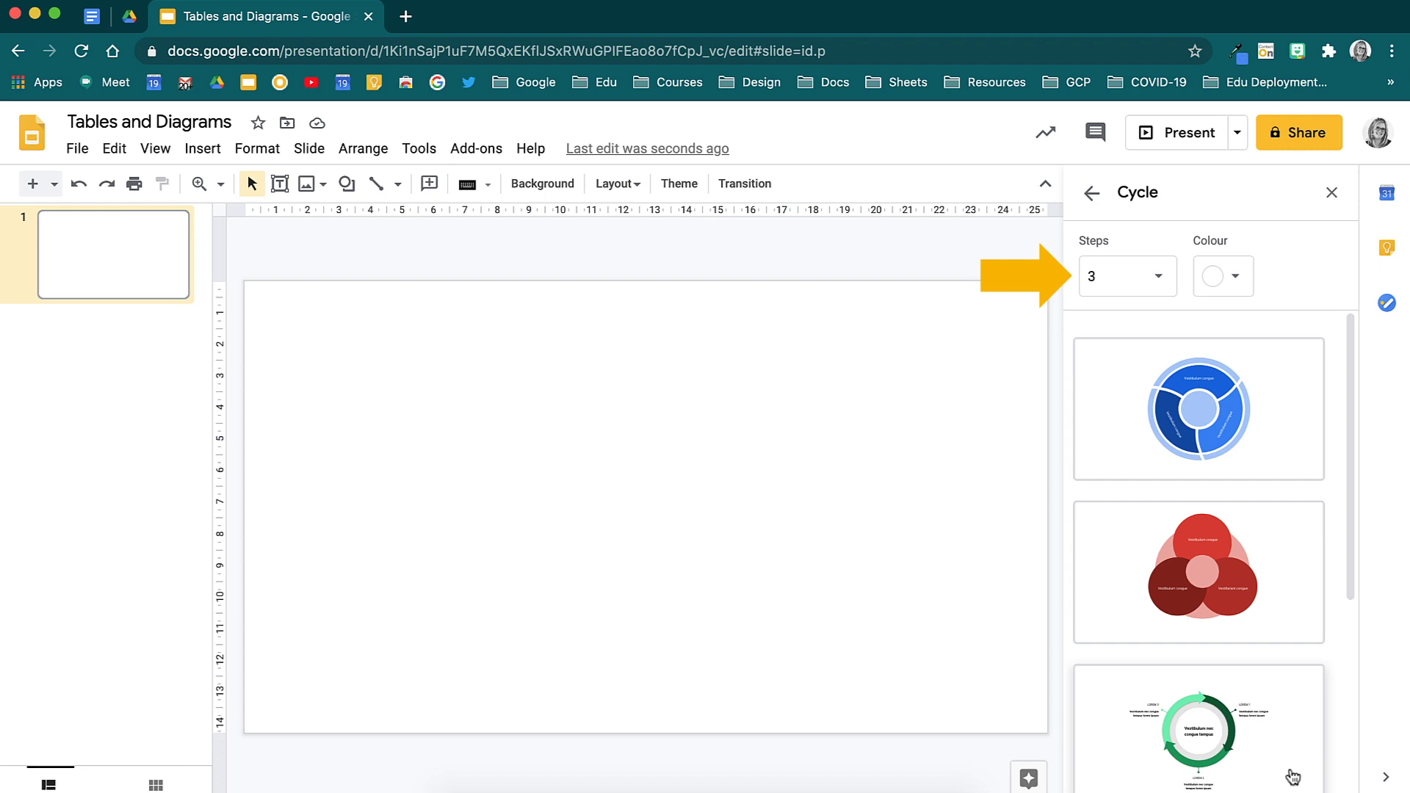
pyautogui.click(1155, 283)
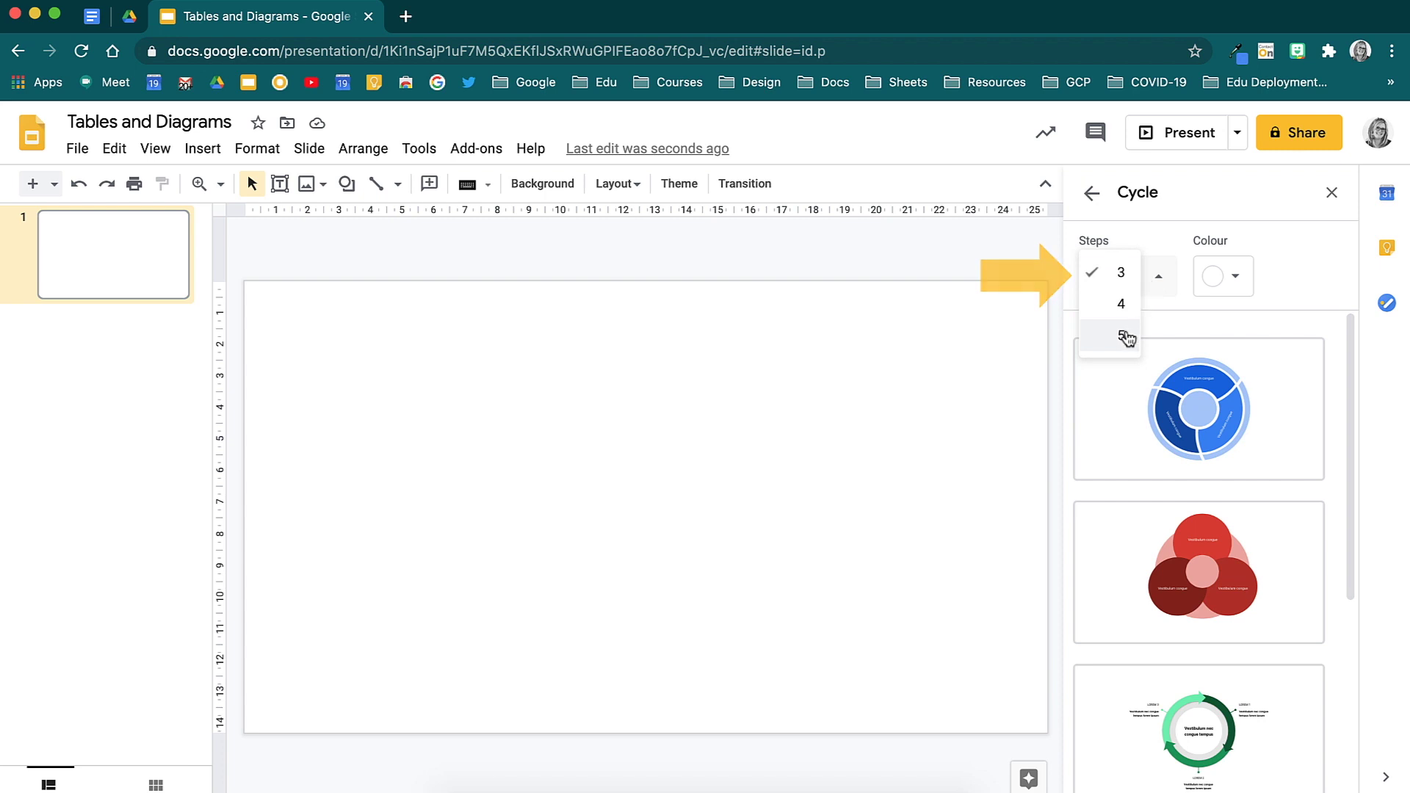
pyautogui.click(1121, 335)
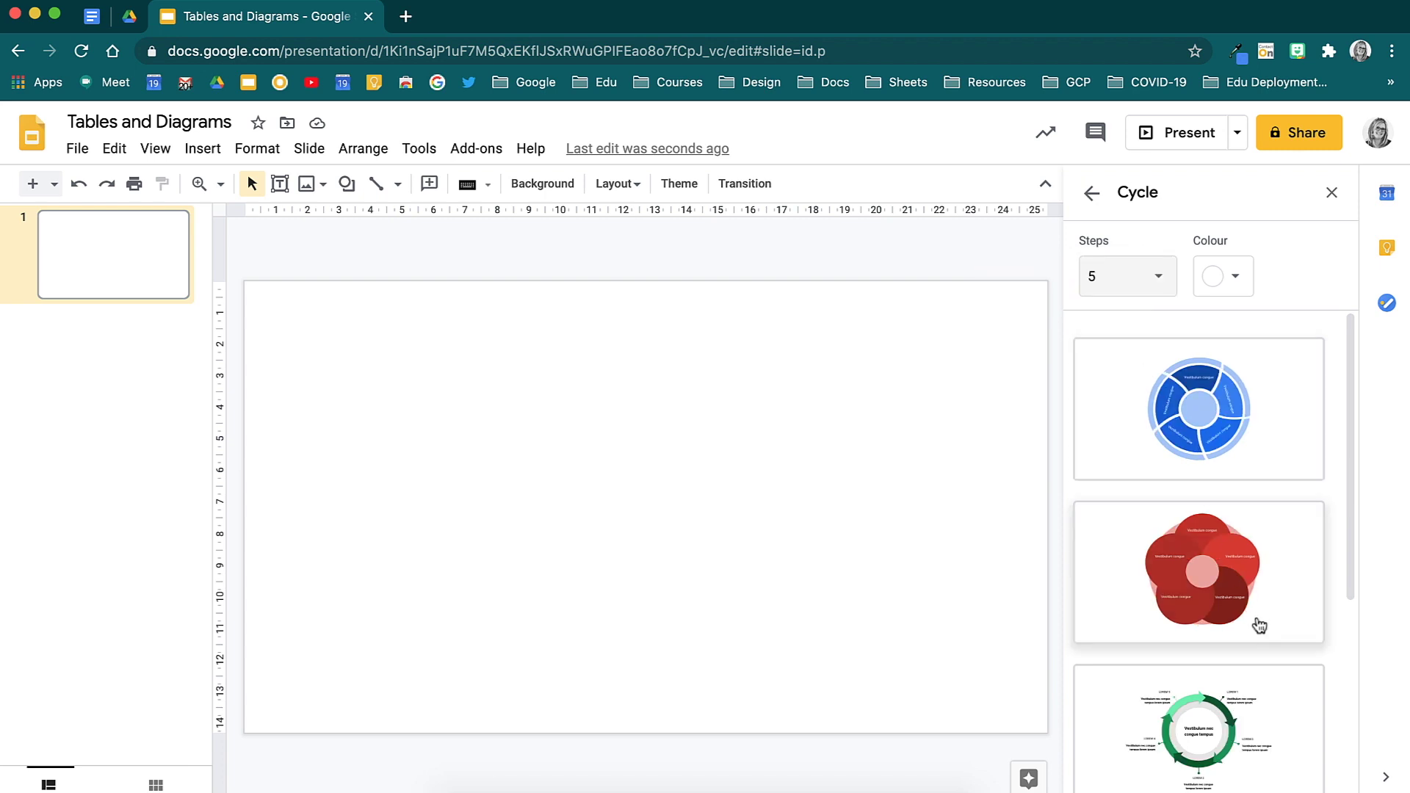
pyautogui.scroll(-5, 1259, 625)
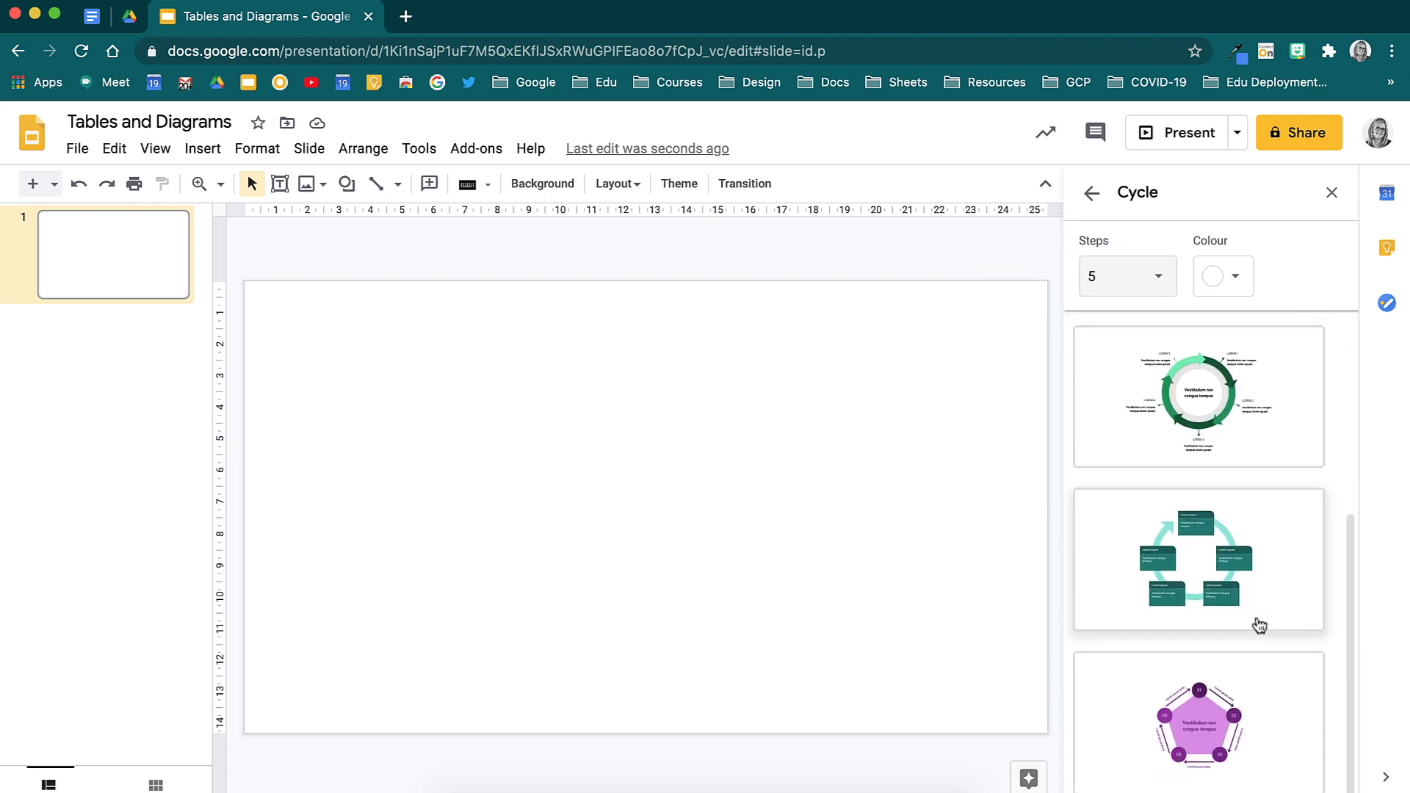
pyautogui.scroll(5, 1258, 625)
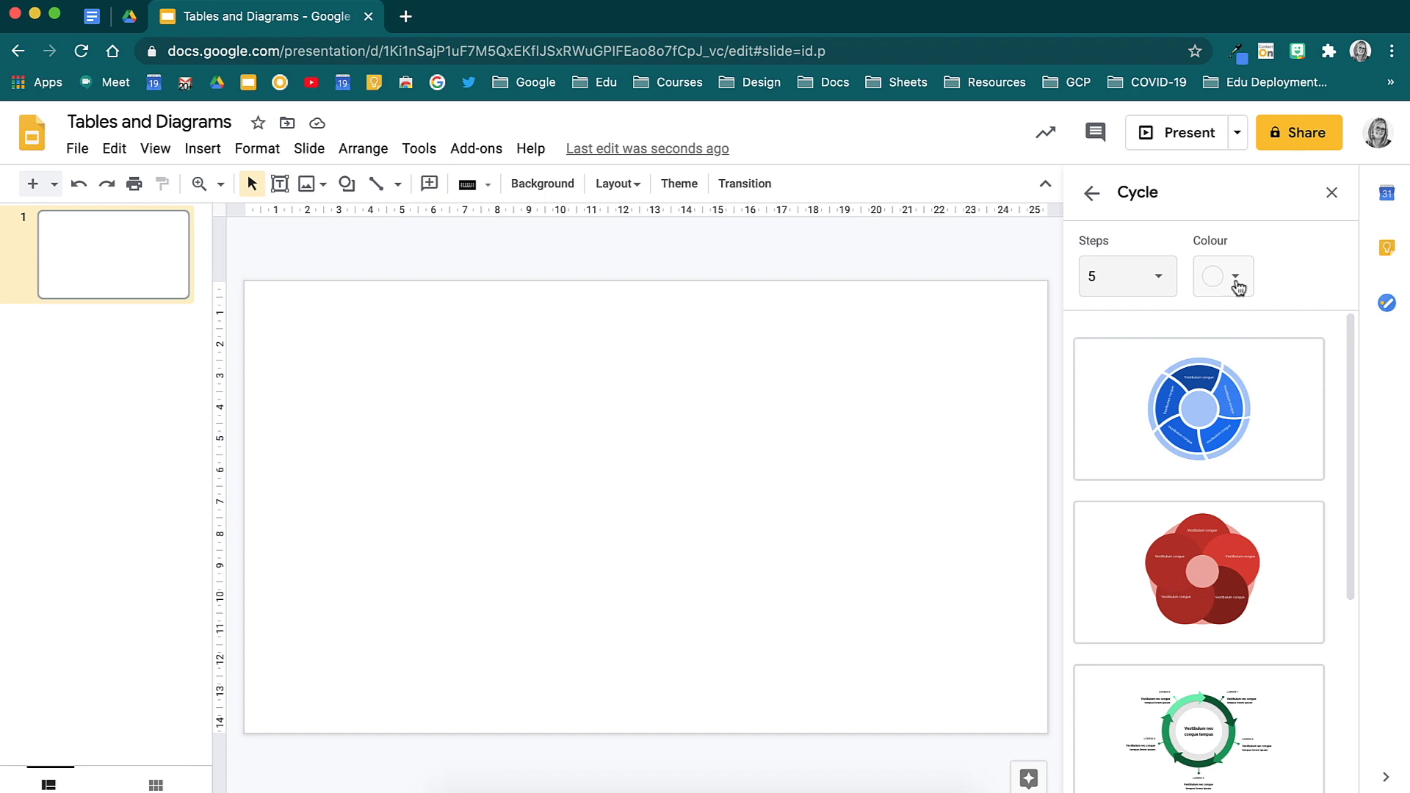
pyautogui.click(1235, 279)
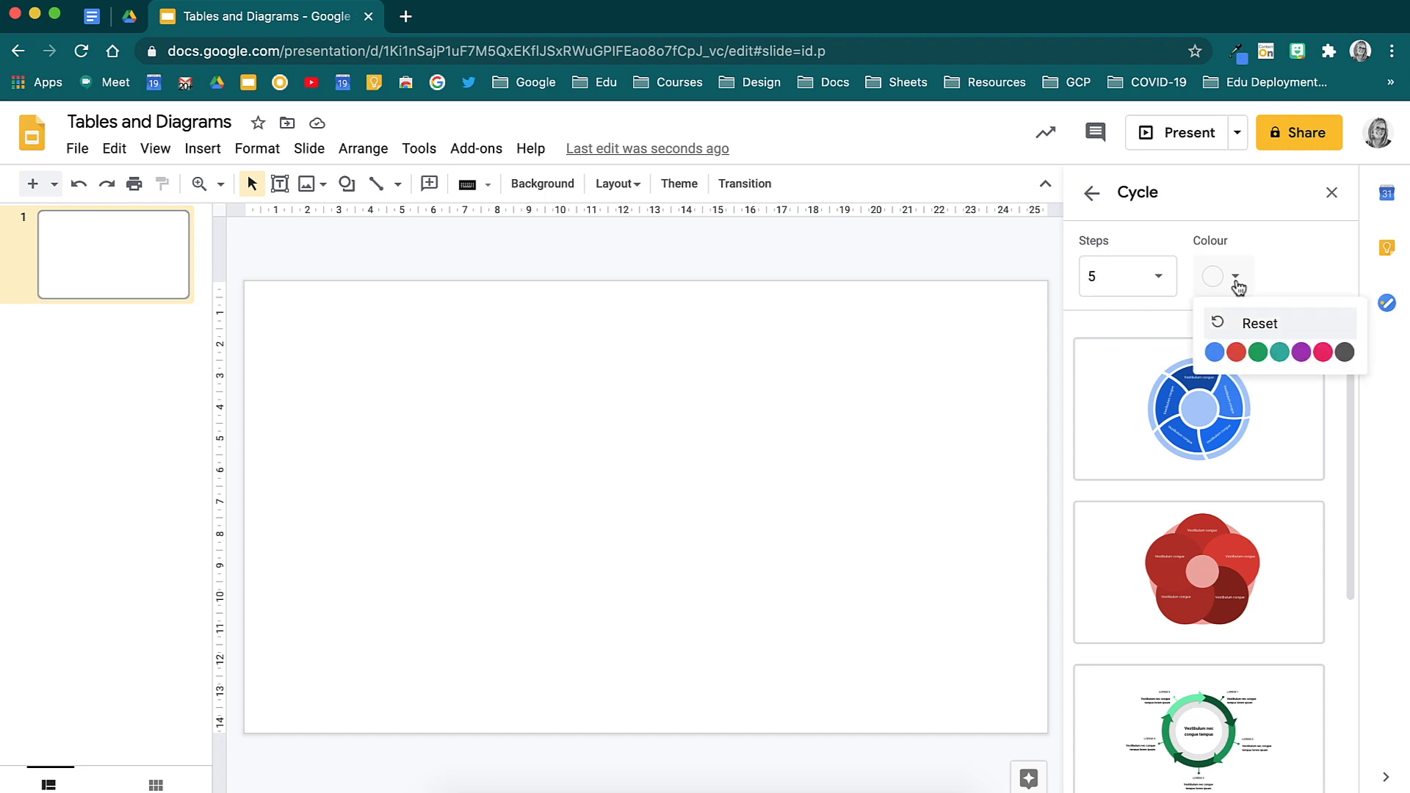
pyautogui.click(1321, 353)
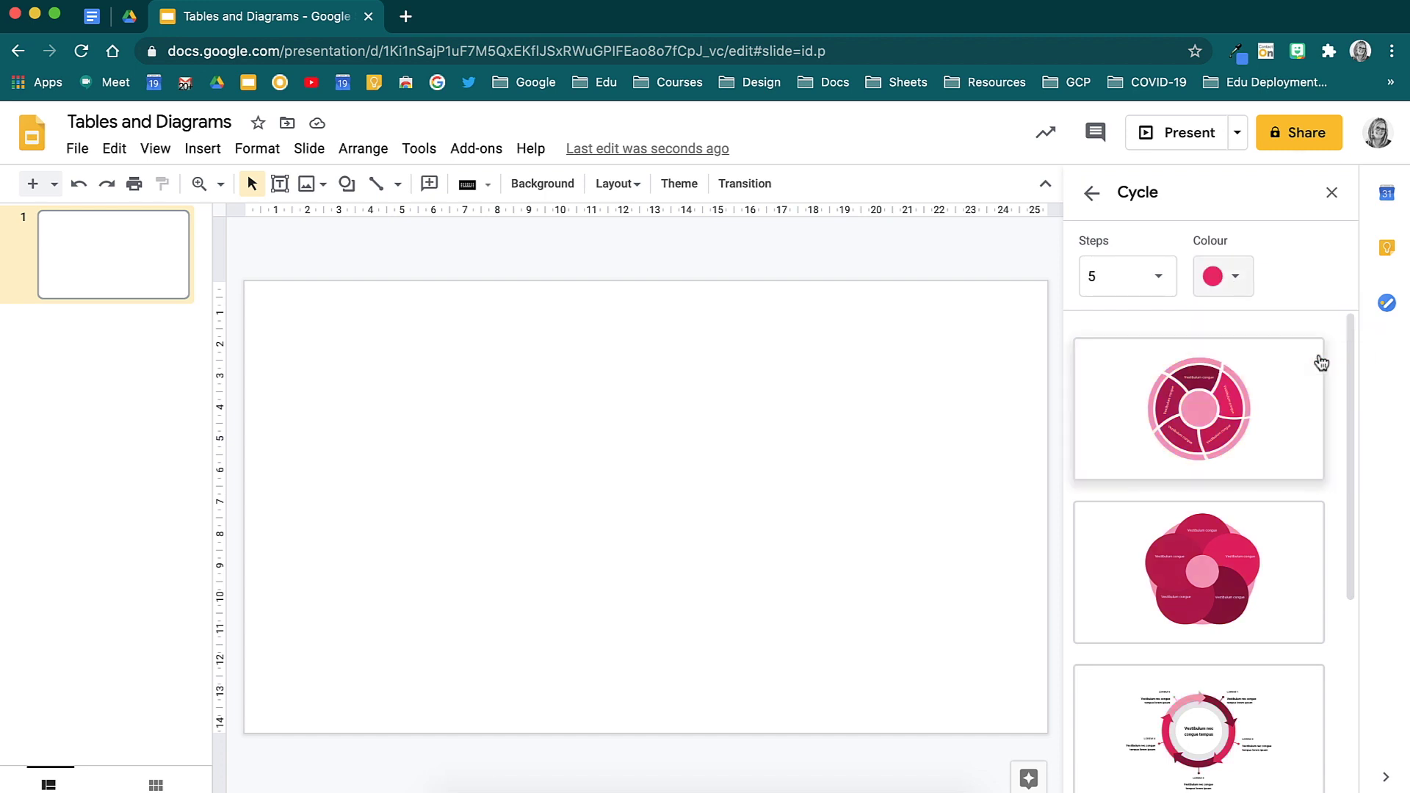
pyautogui.scroll(-5, 1321, 362)
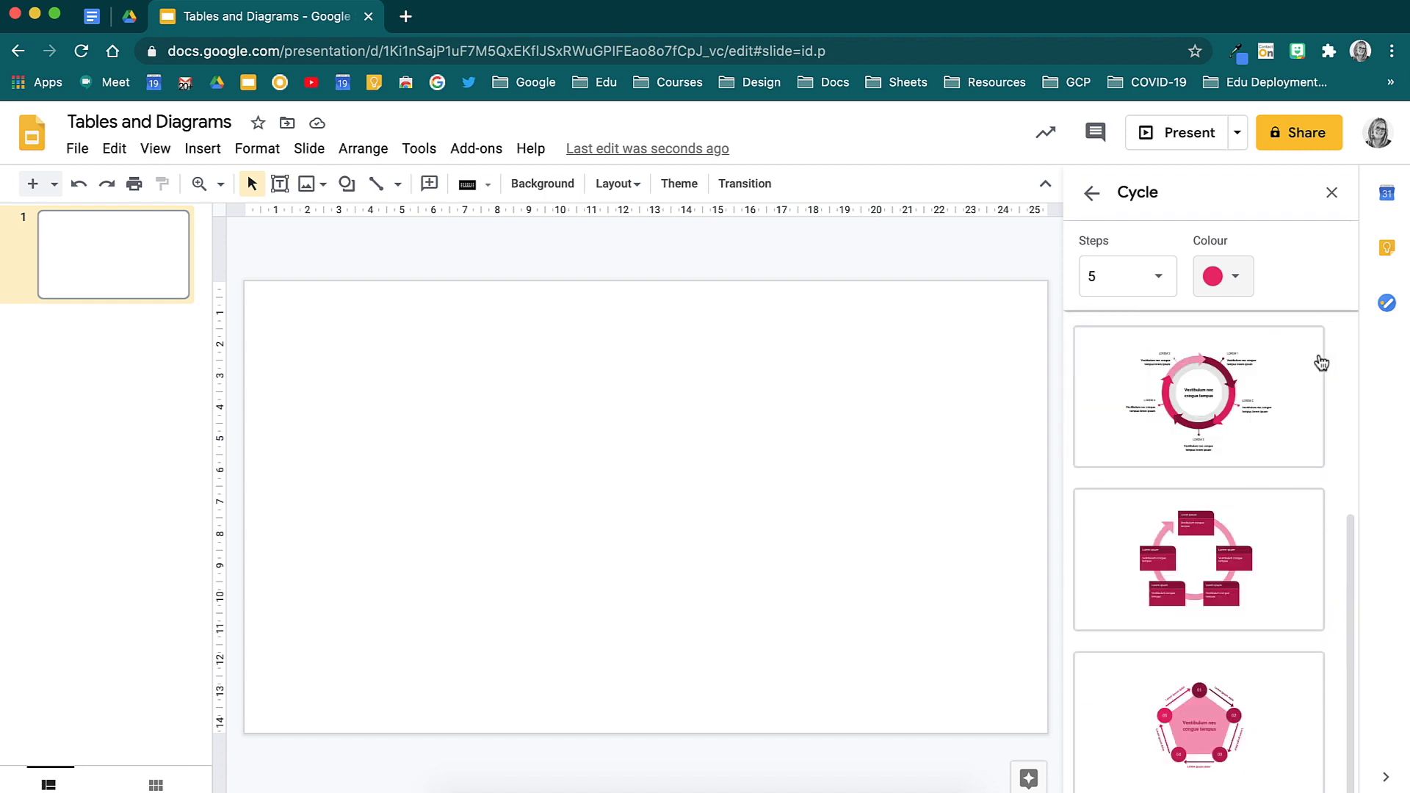
# - Insert the pink pentagon cycle diagram and select its pentagon, circles and arrow labels
pyautogui.click(1297, 772)
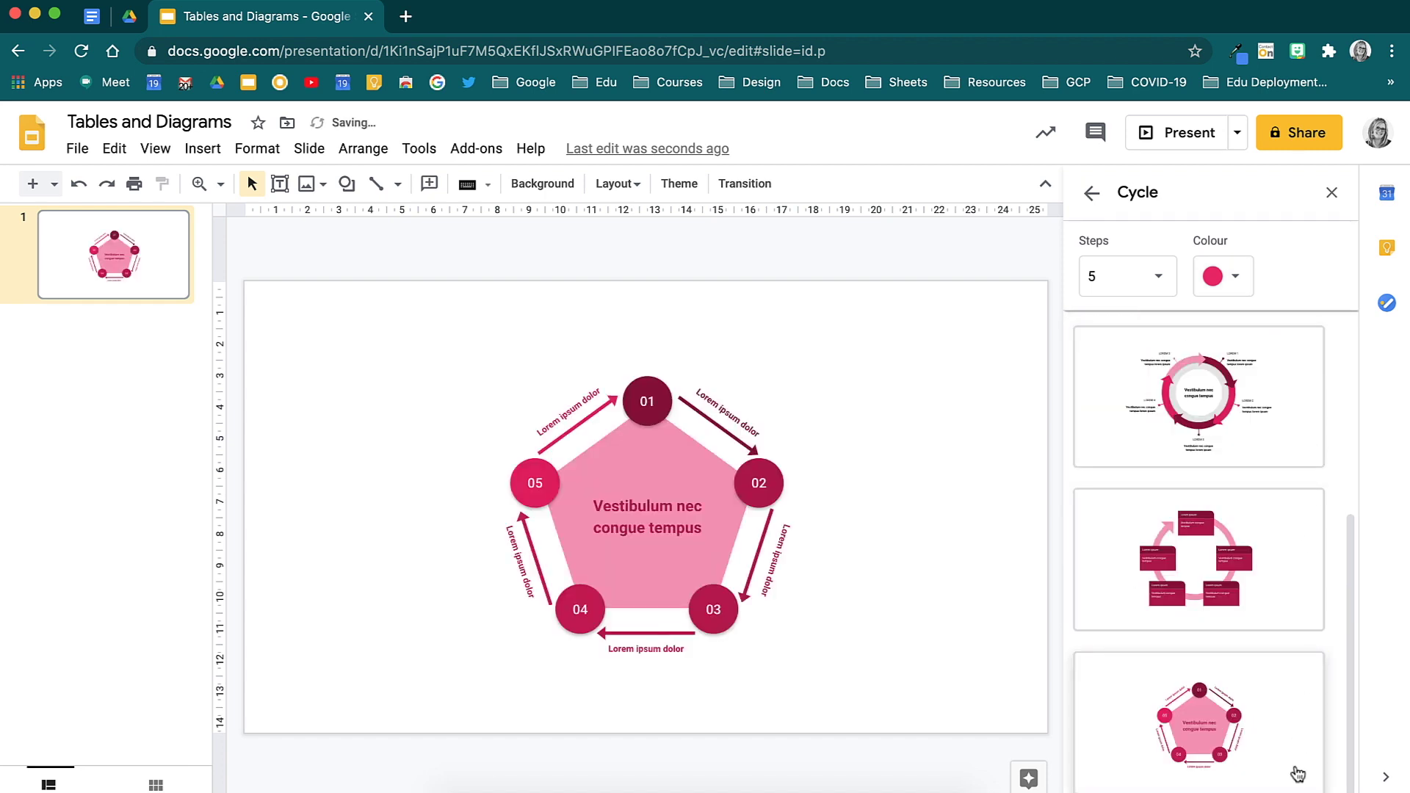
pyautogui.click(1334, 192)
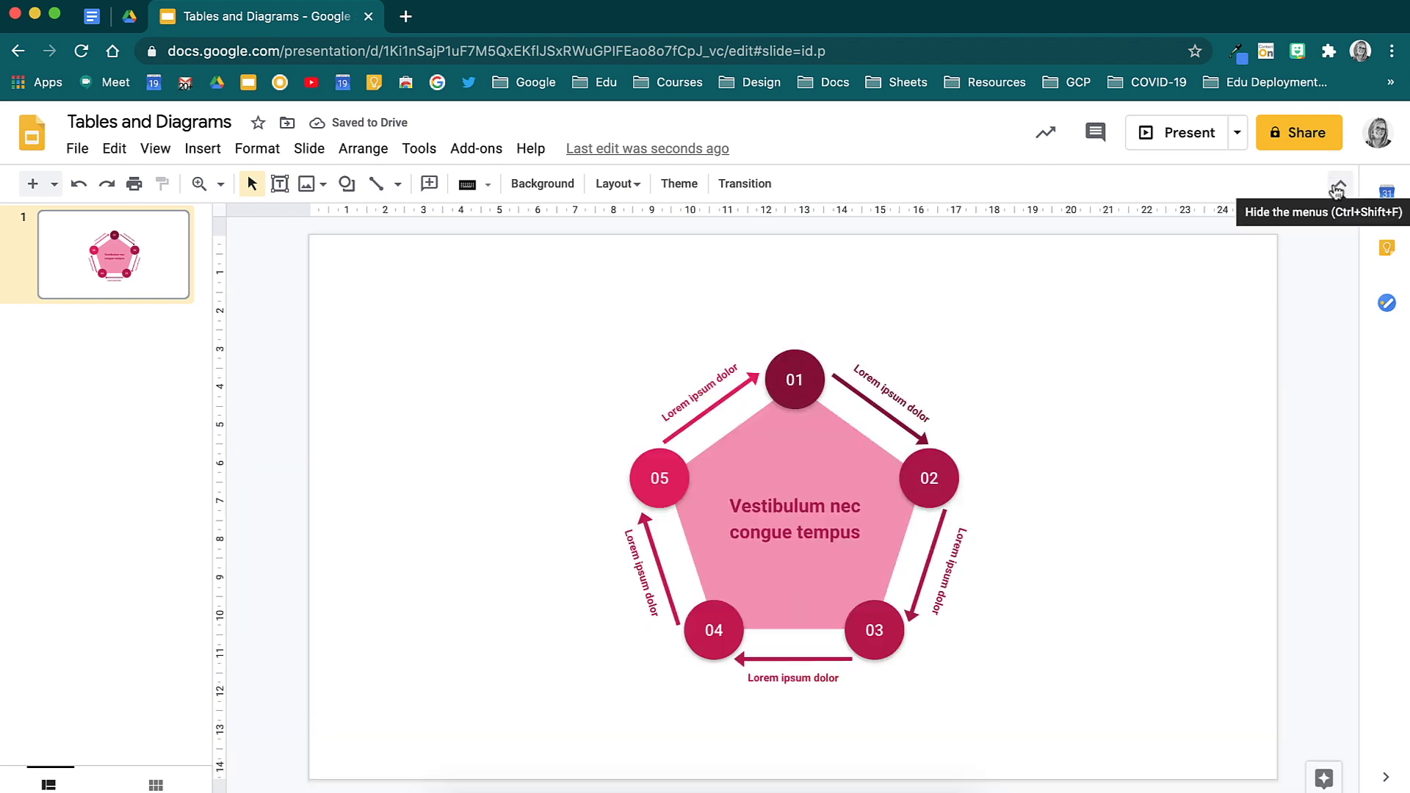
pyautogui.click(950, 473)
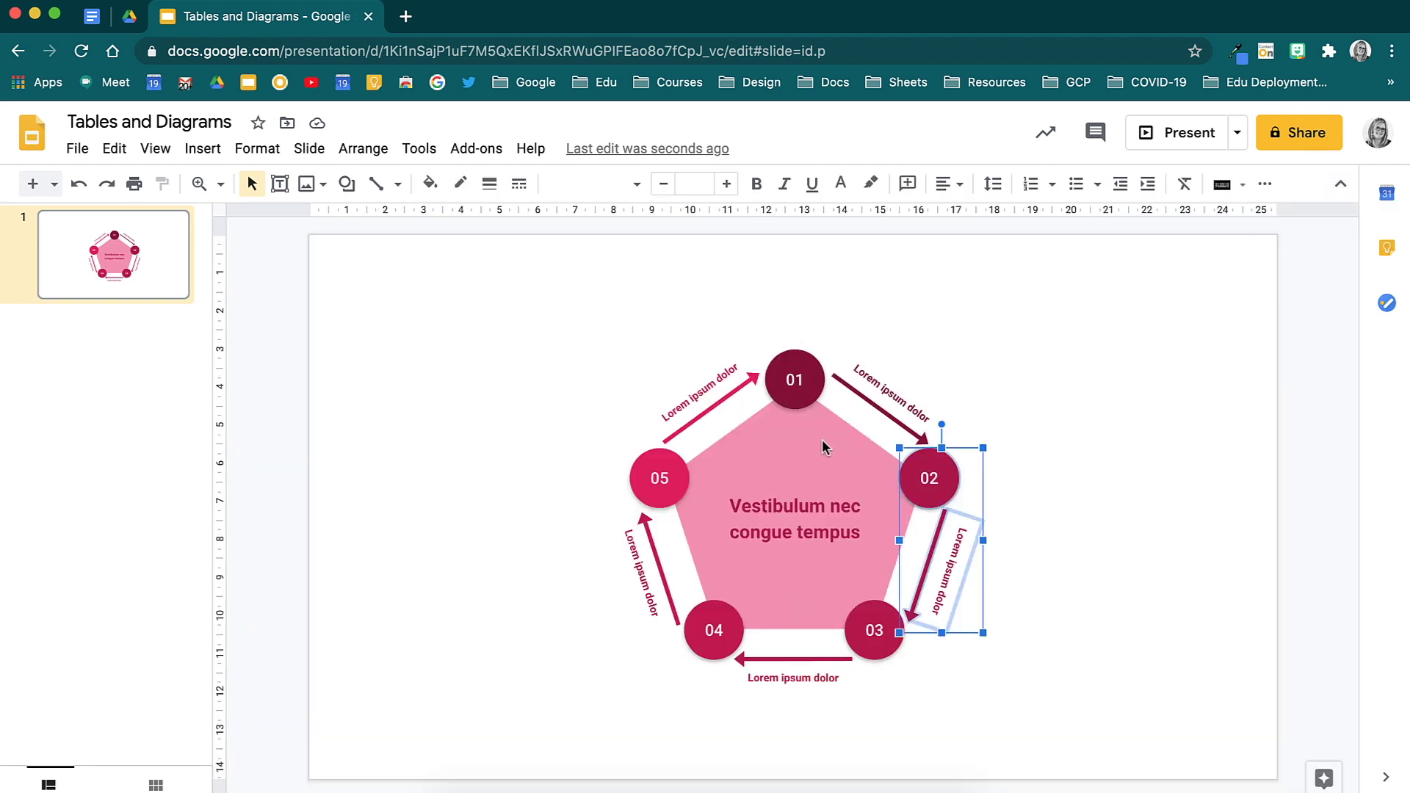
pyautogui.click(822, 446)
pyautogui.click(802, 360)
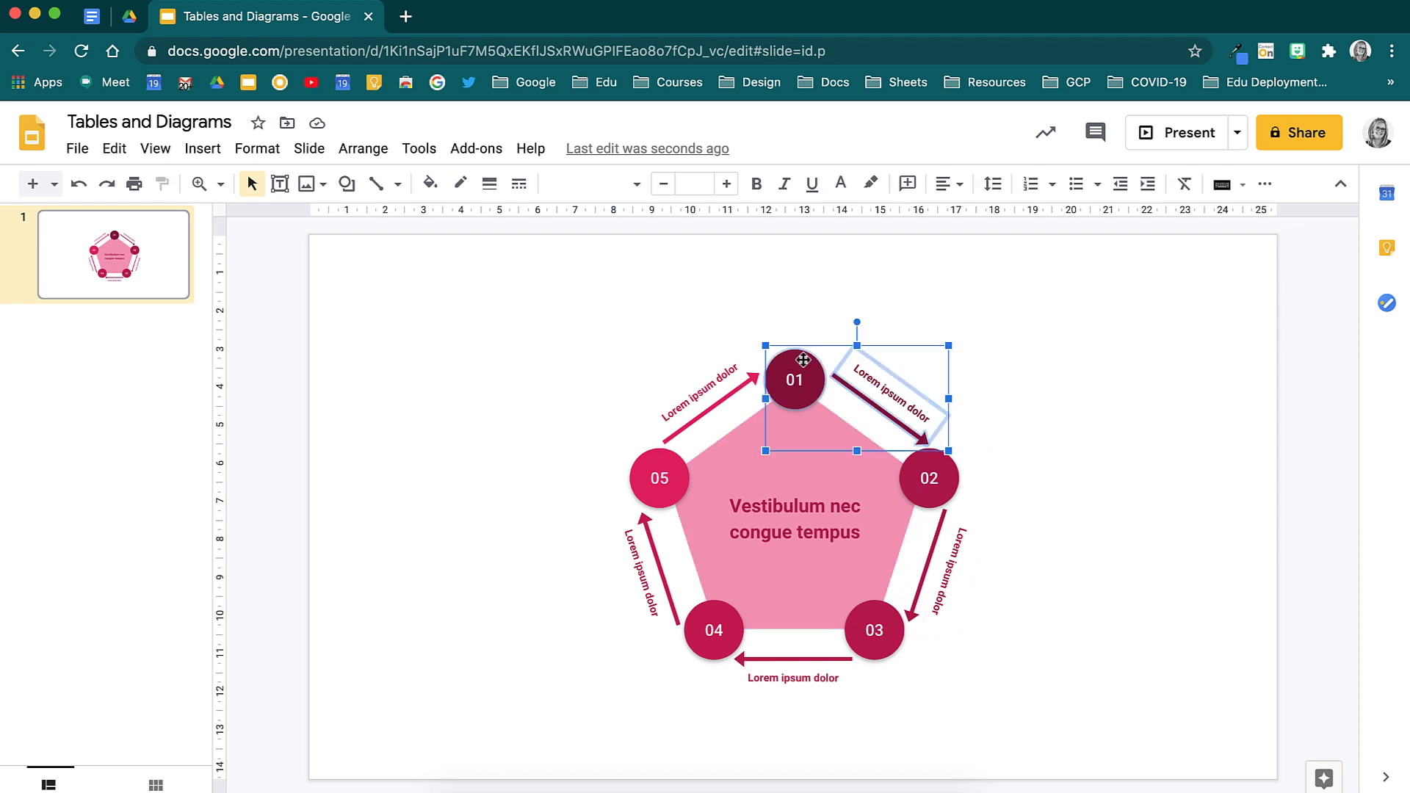
pyautogui.click(720, 371)
pyautogui.click(669, 488)
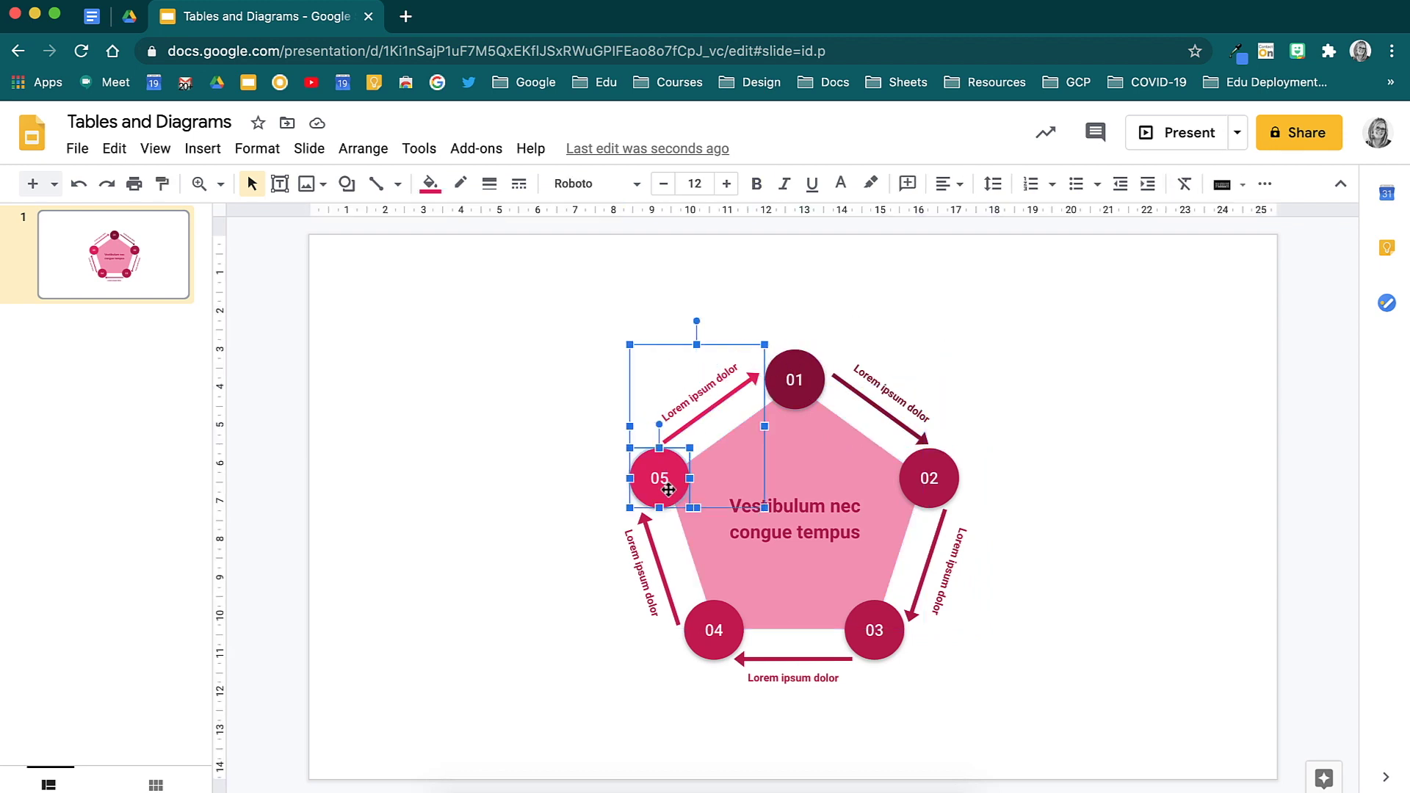
pyautogui.click(637, 577)
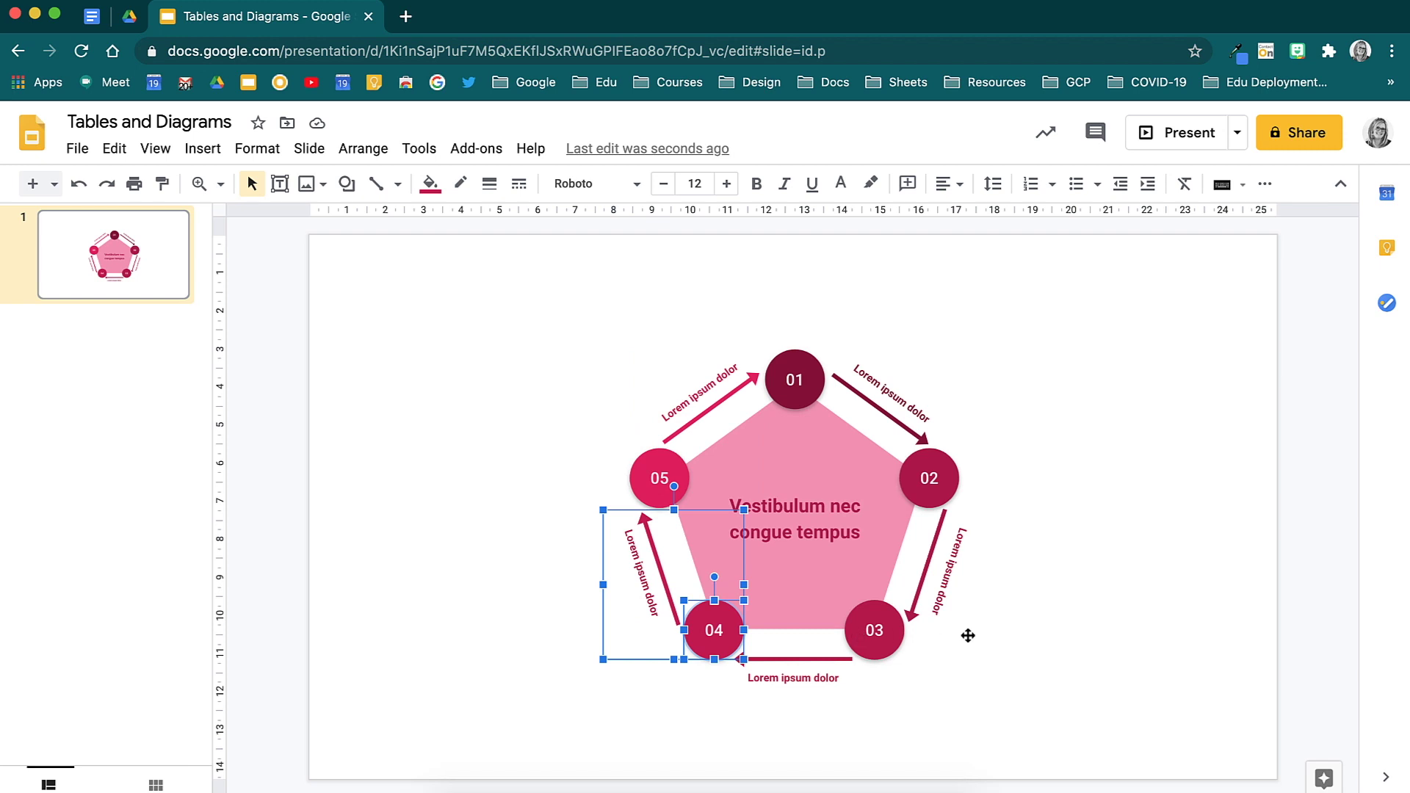
pyautogui.click(1043, 646)
# - Group all the diagram's parts into one object and move it further left
pyautogui.moveTo(1047, 372); pyautogui.dragTo(558, 749)
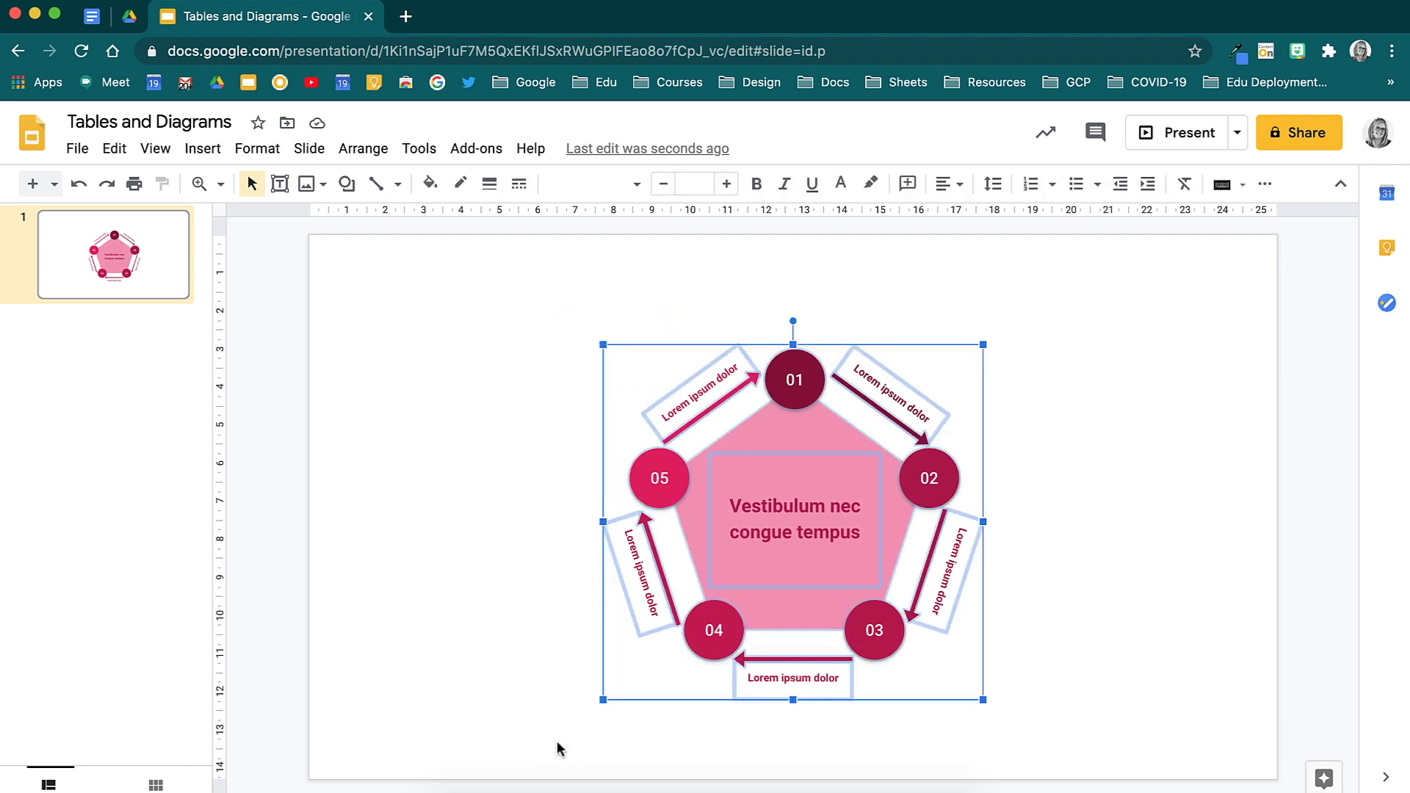
pyautogui.rightClick(798, 626)
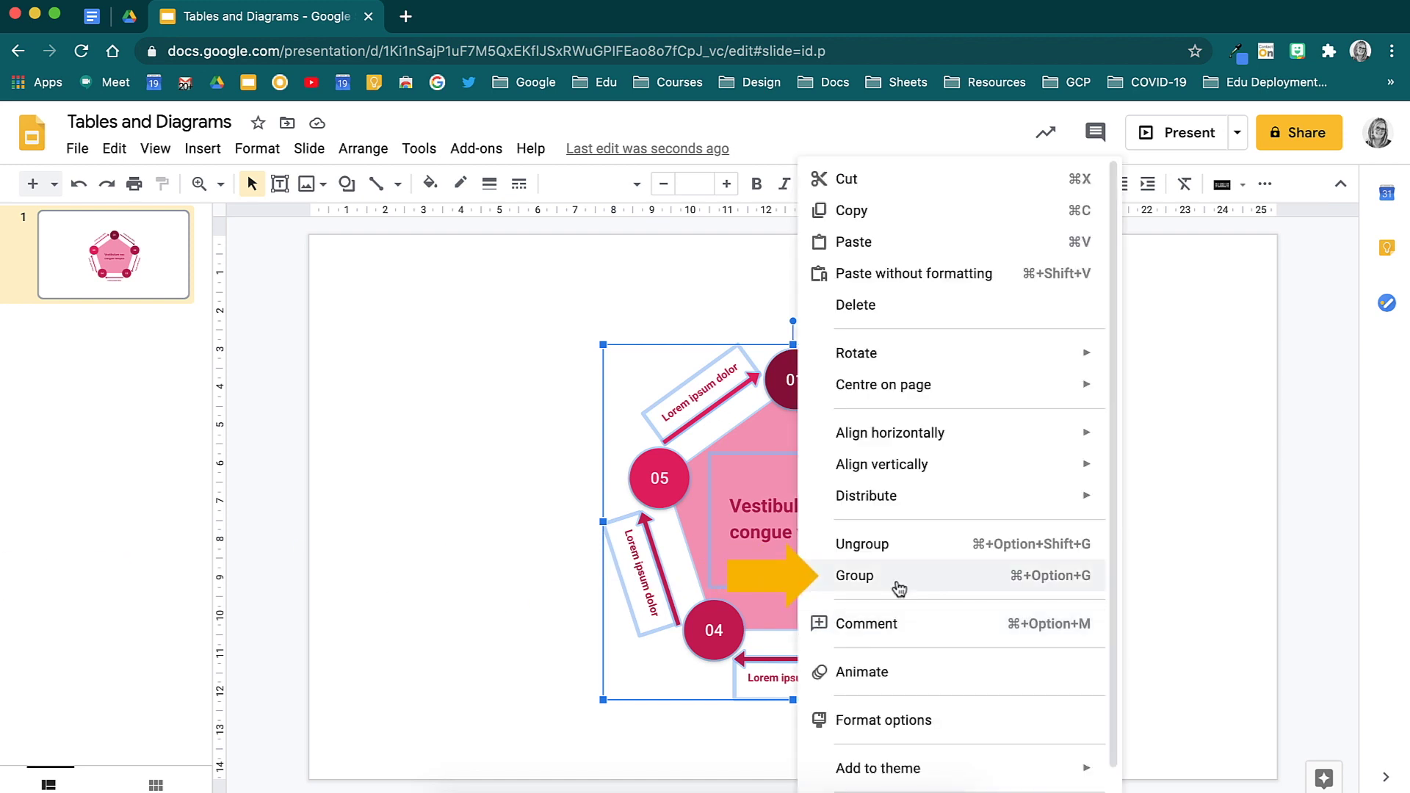
pyautogui.click(551, 620)
pyautogui.moveTo(580, 419); pyautogui.dragTo(1013, 771)
pyautogui.moveTo(841, 590); pyautogui.dragTo(730, 591)
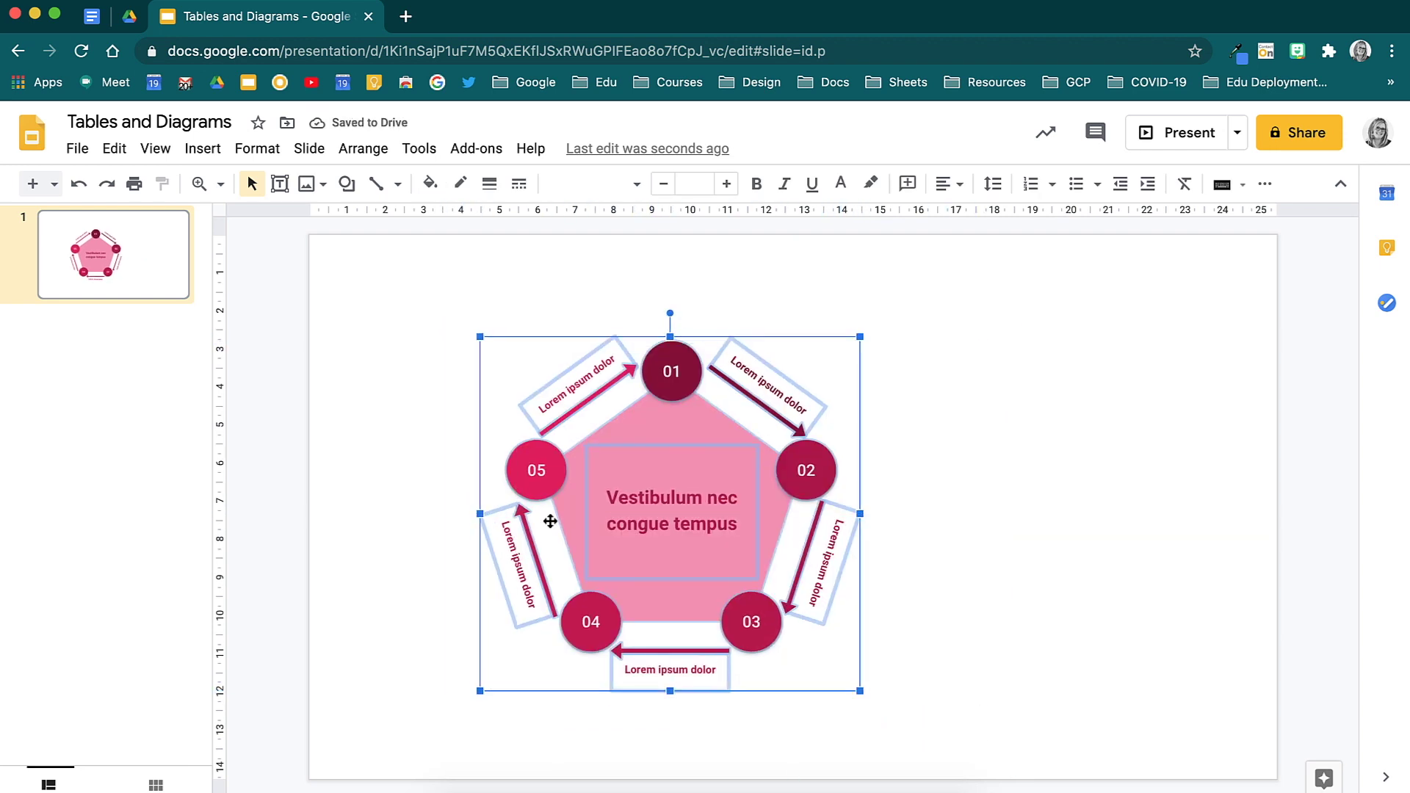
# - Make the arrows between the cycle steps blue
pyautogui.click(1048, 3)
pyautogui.click(1049, 23)
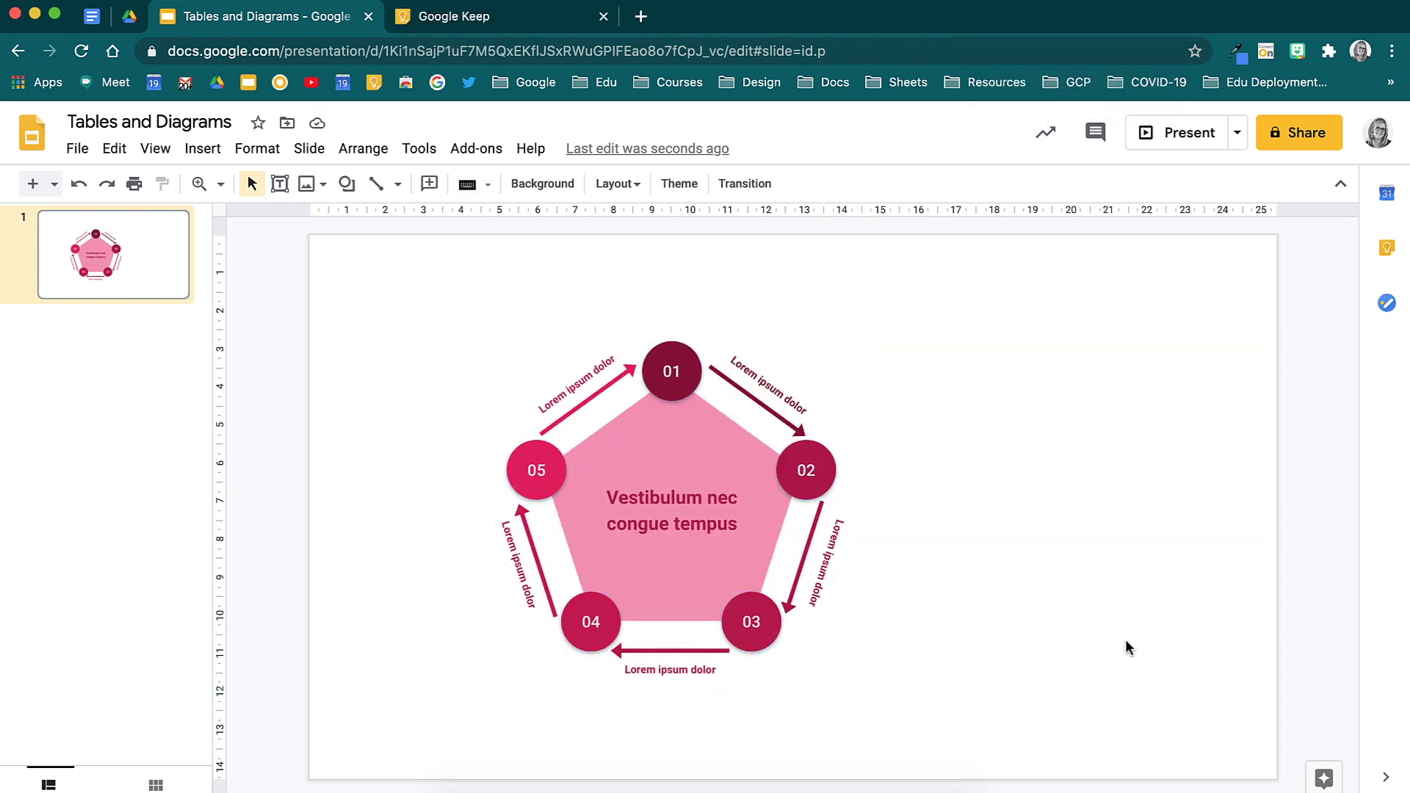
pyautogui.hotkey('ctrl', 'z')
pyautogui.hotkey('ctrl', 'z')
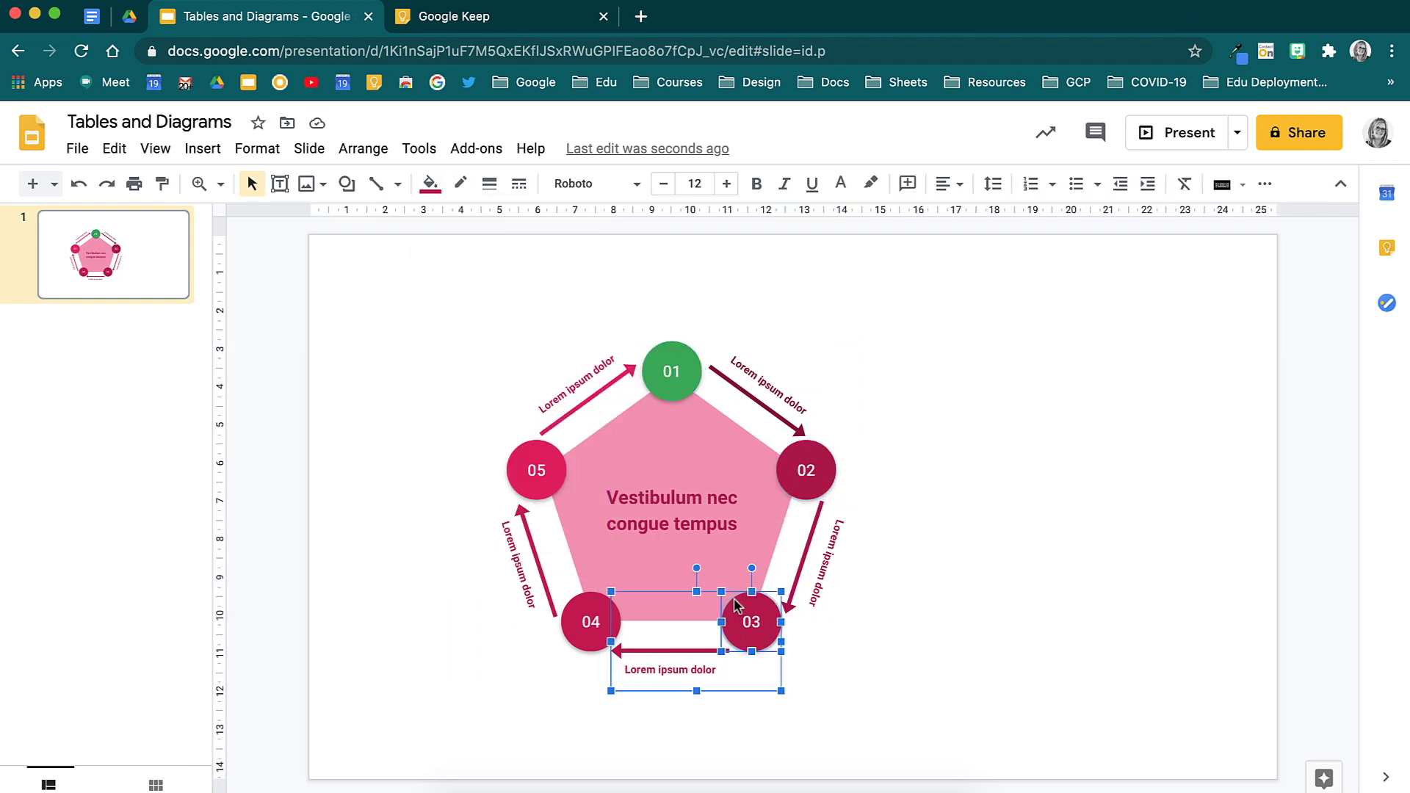
pyautogui.click(762, 404)
pyautogui.click(431, 183)
pyautogui.click(590, 556)
# - Fill the circles green and the centre pentagon yellow
pyautogui.click(786, 422)
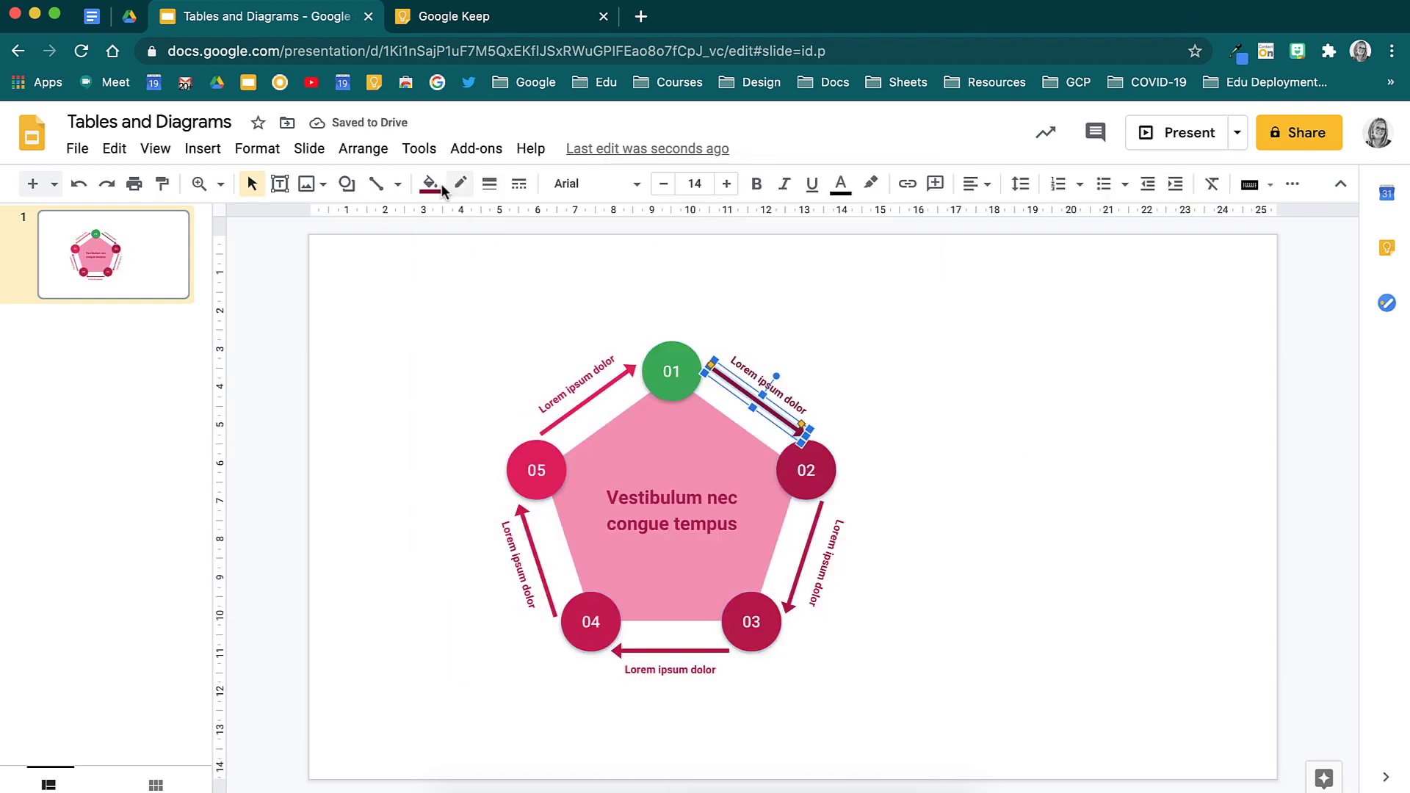
pyautogui.click(433, 183)
pyautogui.click(567, 556)
pyautogui.click(433, 183)
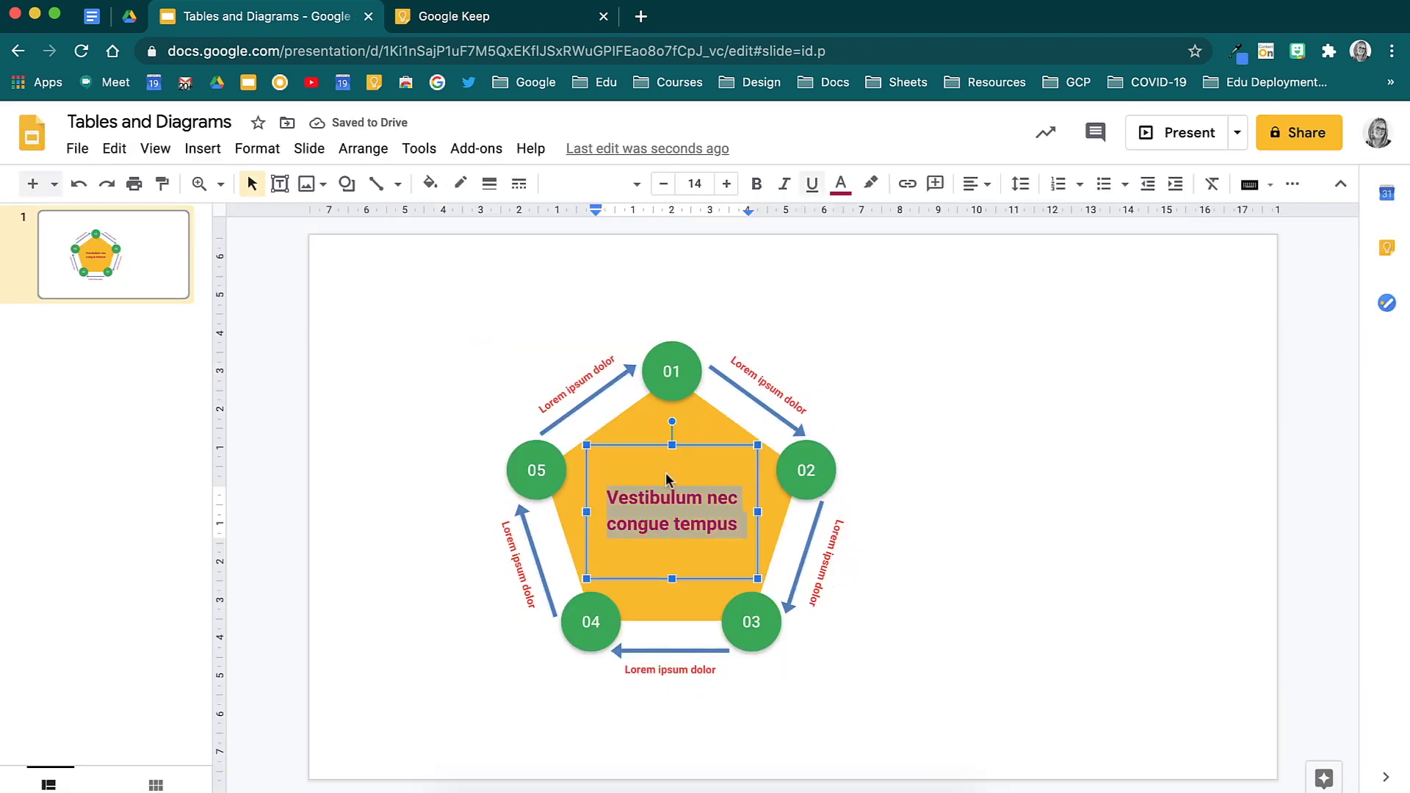
pyautogui.click(938, 422)
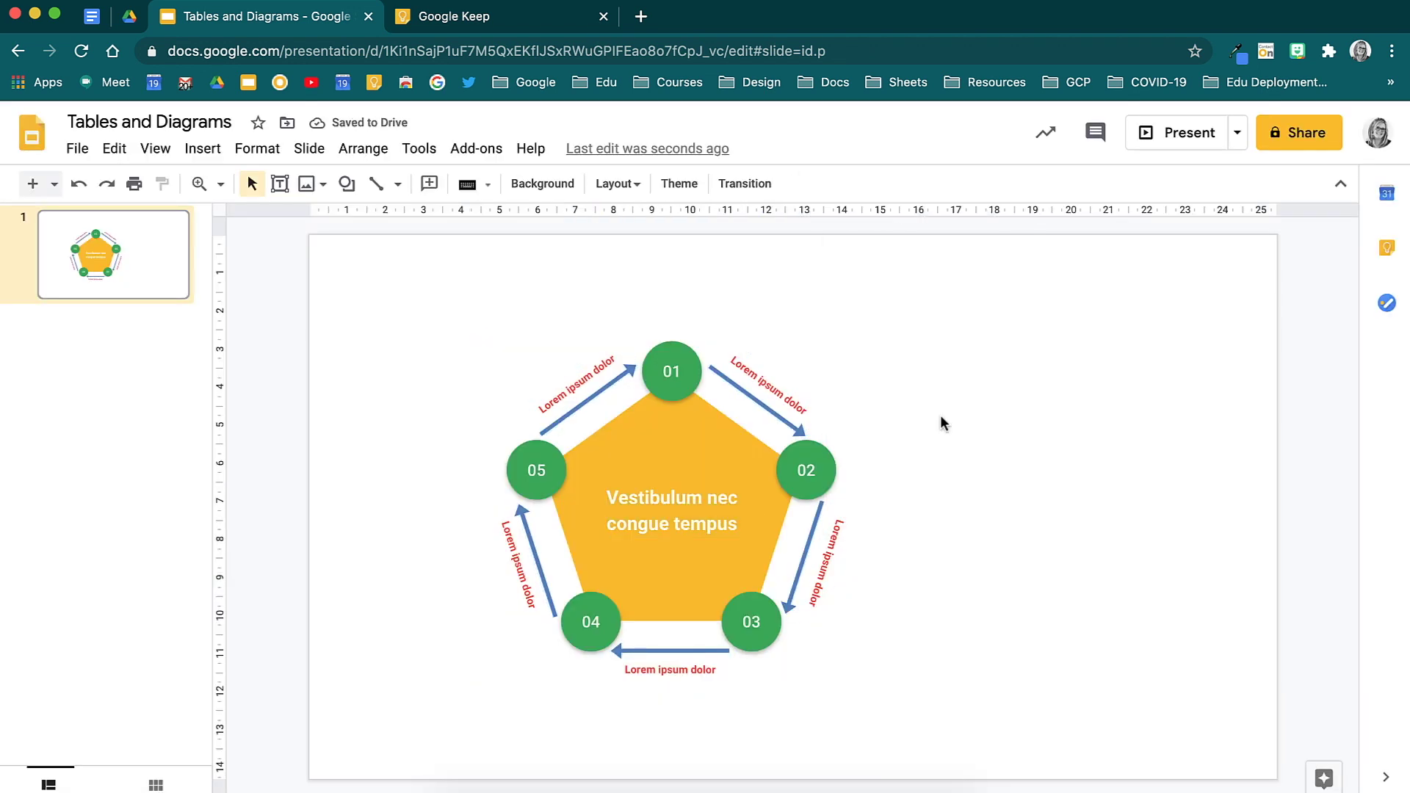
# - Label the centre 'Process for making video tutorials' and the first step 'Course outline, topics and titles'
pyautogui.click(672, 510)
pyautogui.hotkey('ctrl', 'a')
pyautogui.write('Process for making video tutorials')
pyautogui.click(768, 385)
pyautogui.hotkey('ctrl', 'a')
pyautogui.write('Course outline, topics and titles')
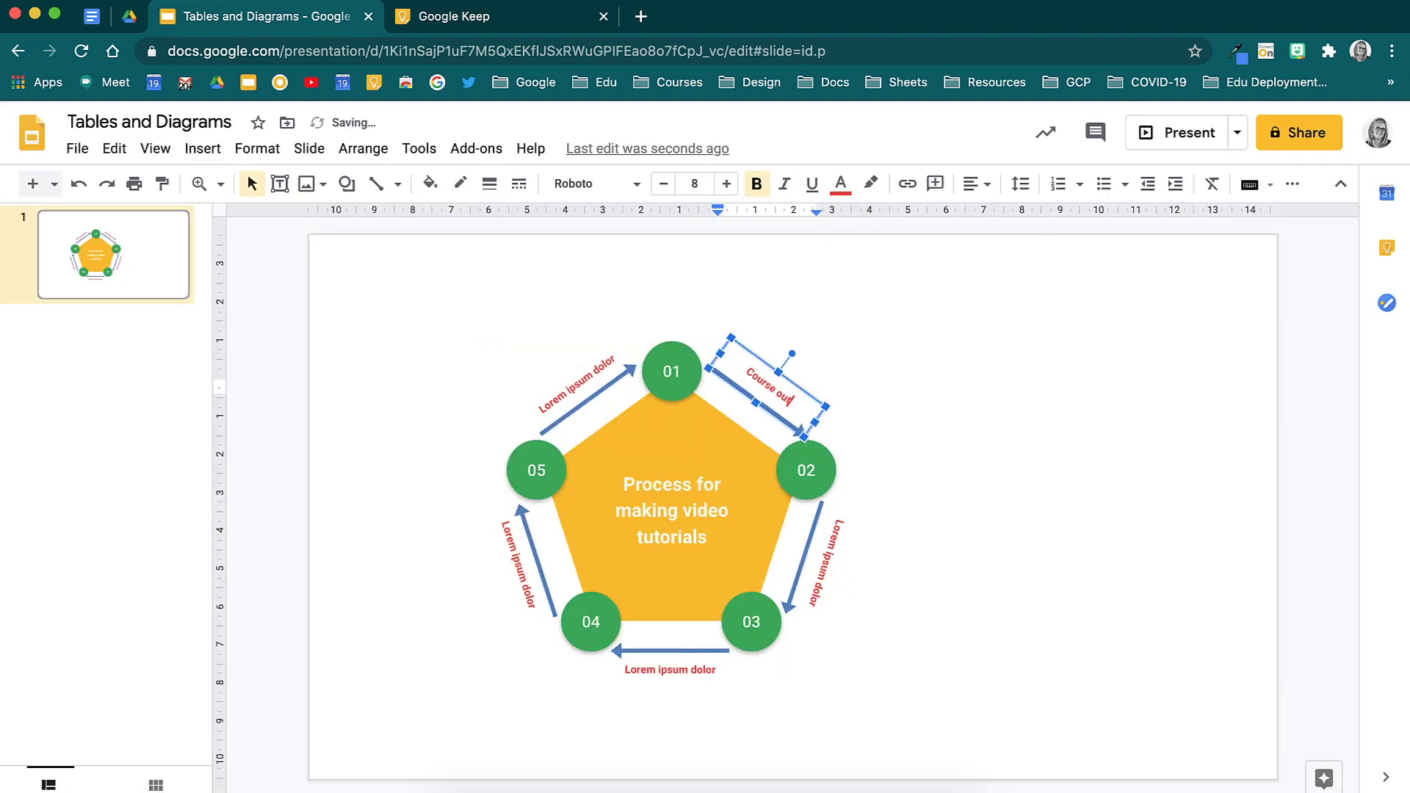
# - Label the remaining steps: 'Write the scripts', 'Shoot the trainer footage and cutaway shots', 'Record screencast audio and visuals', 'Edit like mad'
pyautogui.click(832, 551)
pyautogui.write('Write the scripts')
pyautogui.click(670, 669)
pyautogui.hotkey('ctrl', 'a')
pyautogui.write('Shoot the trainer footage and cutaway shots')
pyautogui.click(529, 590)
pyautogui.hotkey('ctrl', 'a')
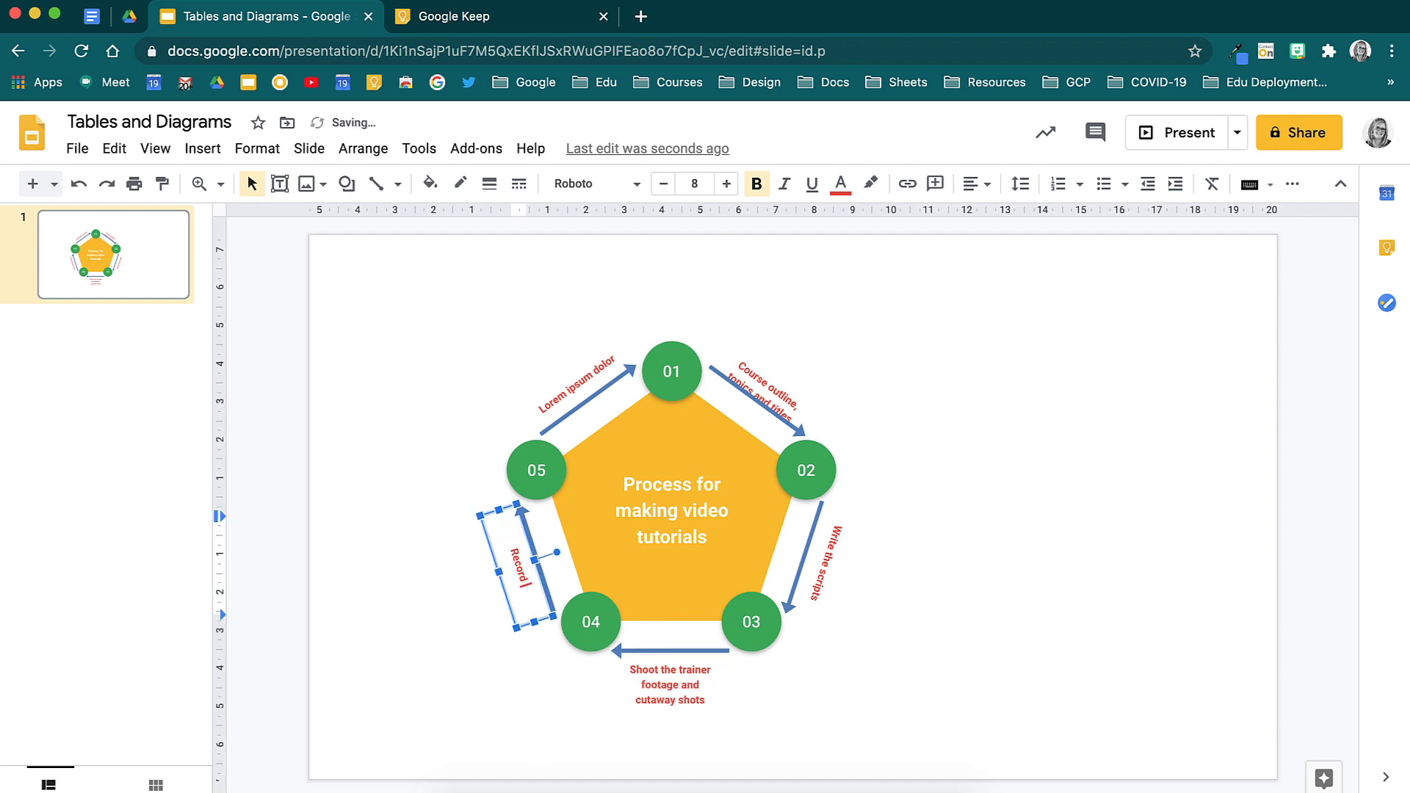
pyautogui.write('Record screencast audio and visuals')
pyautogui.click(576, 383)
pyautogui.hotkey('ctrl', 'a')
pyautogui.write('Edit like mad')
pyautogui.click(1000, 414)
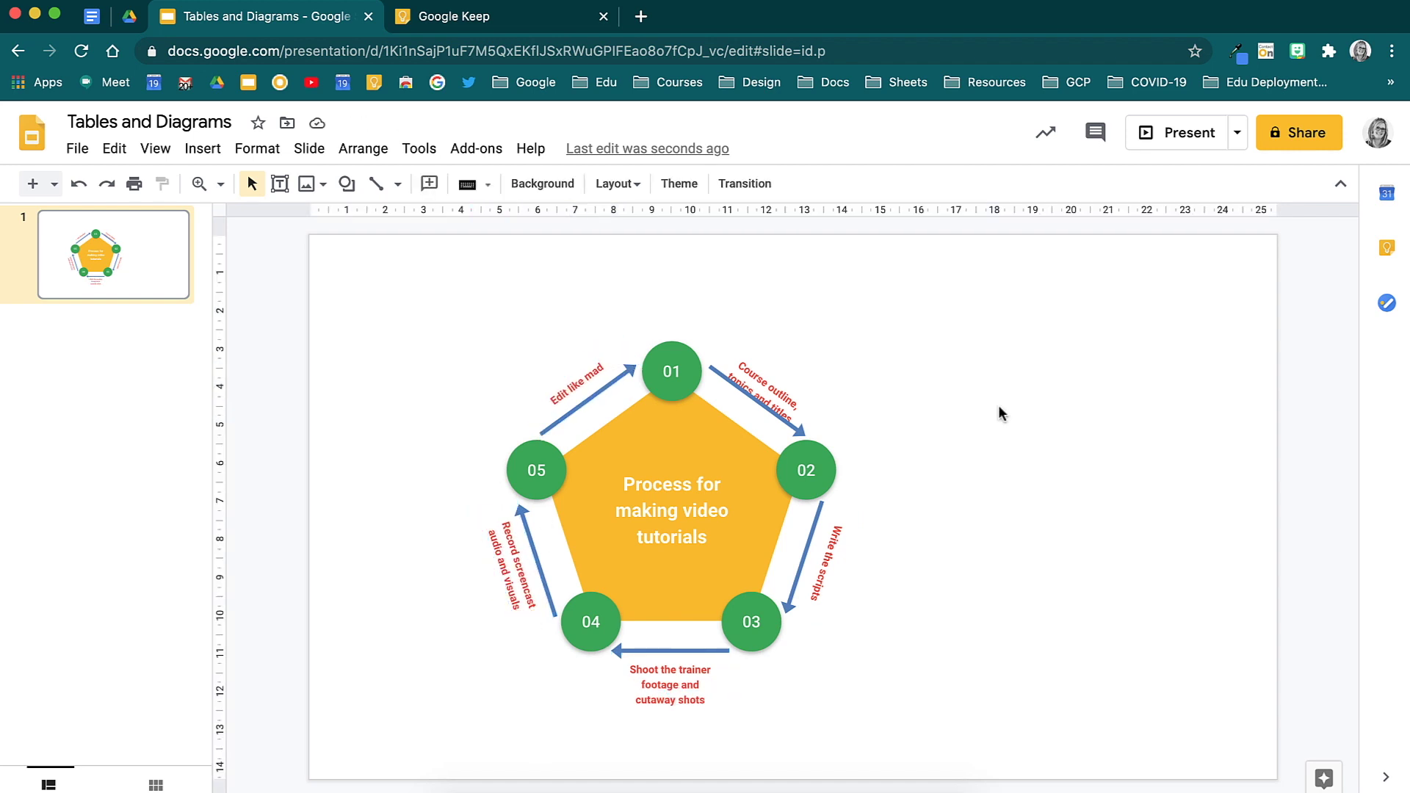